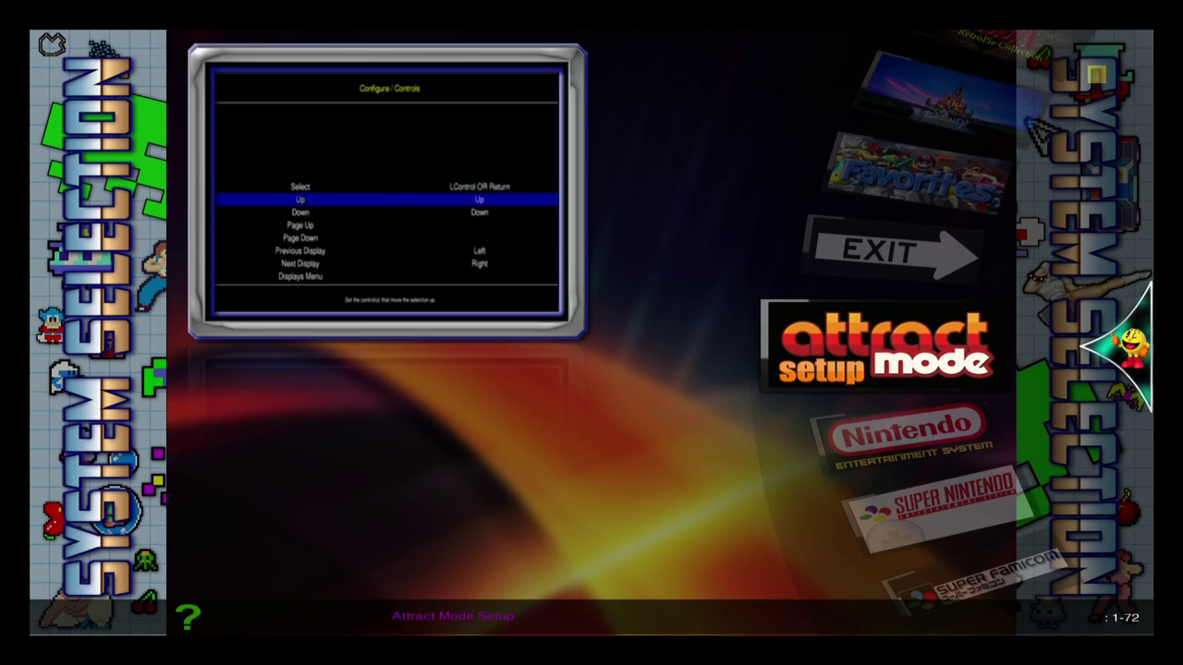
# Step: Add the Joy0 Up joystick input to the Up control and return to the control list
pyautogui.press('Return')
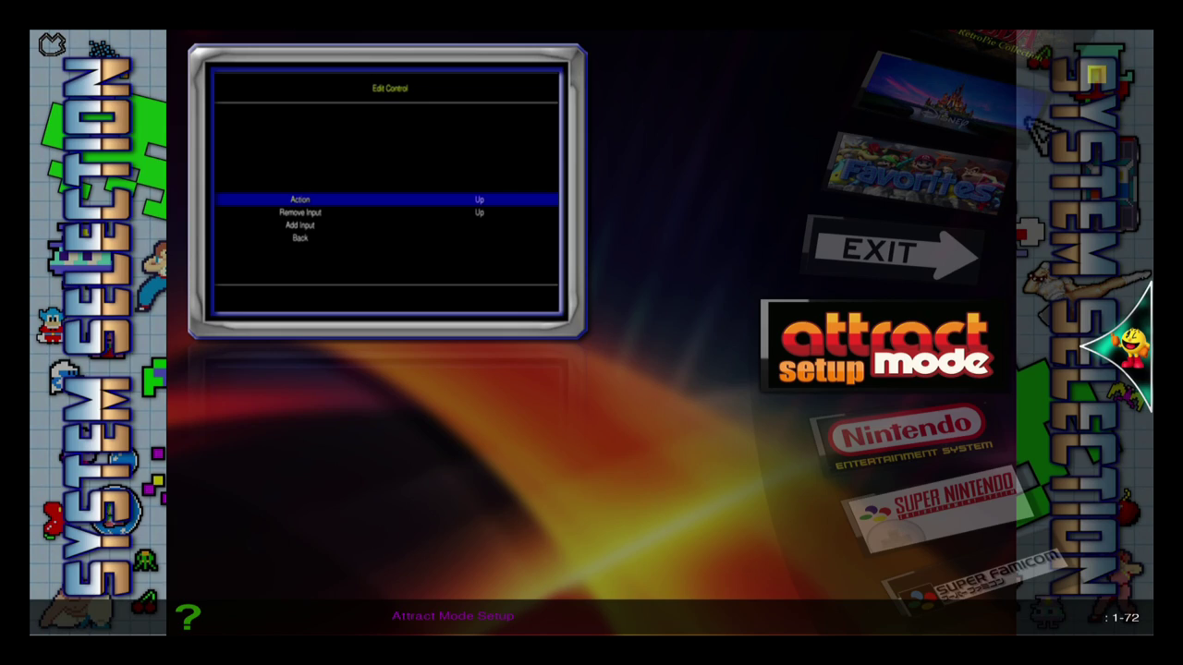
pyautogui.press('Down')
pyautogui.press('Down')
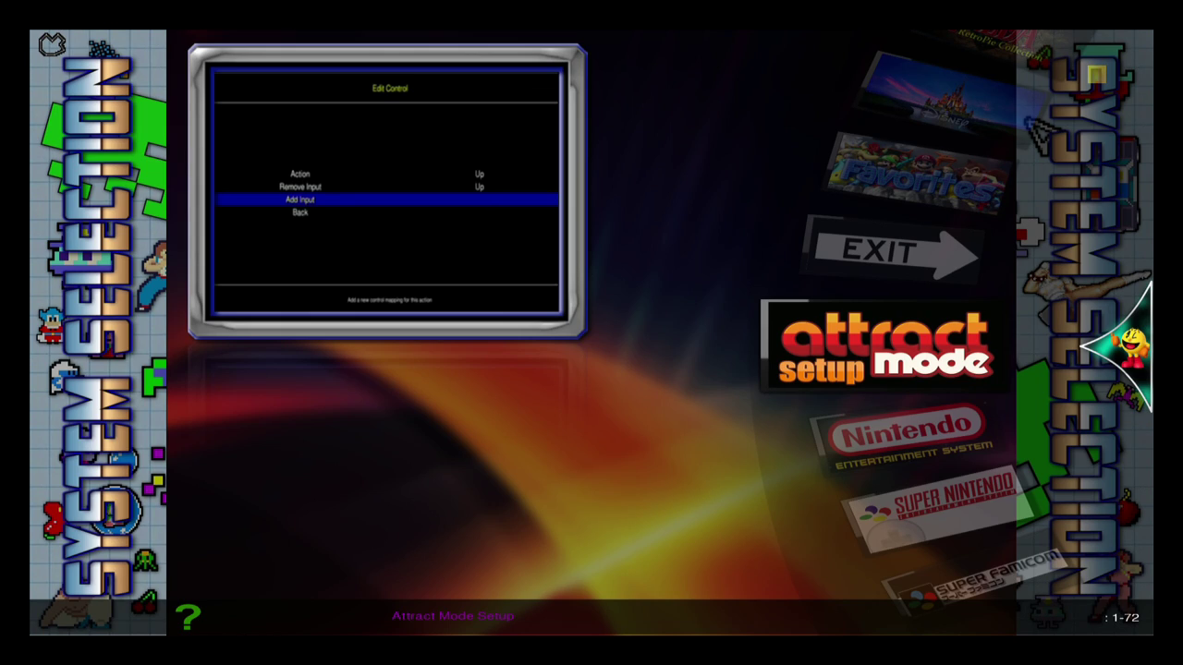
pyautogui.press('Return')
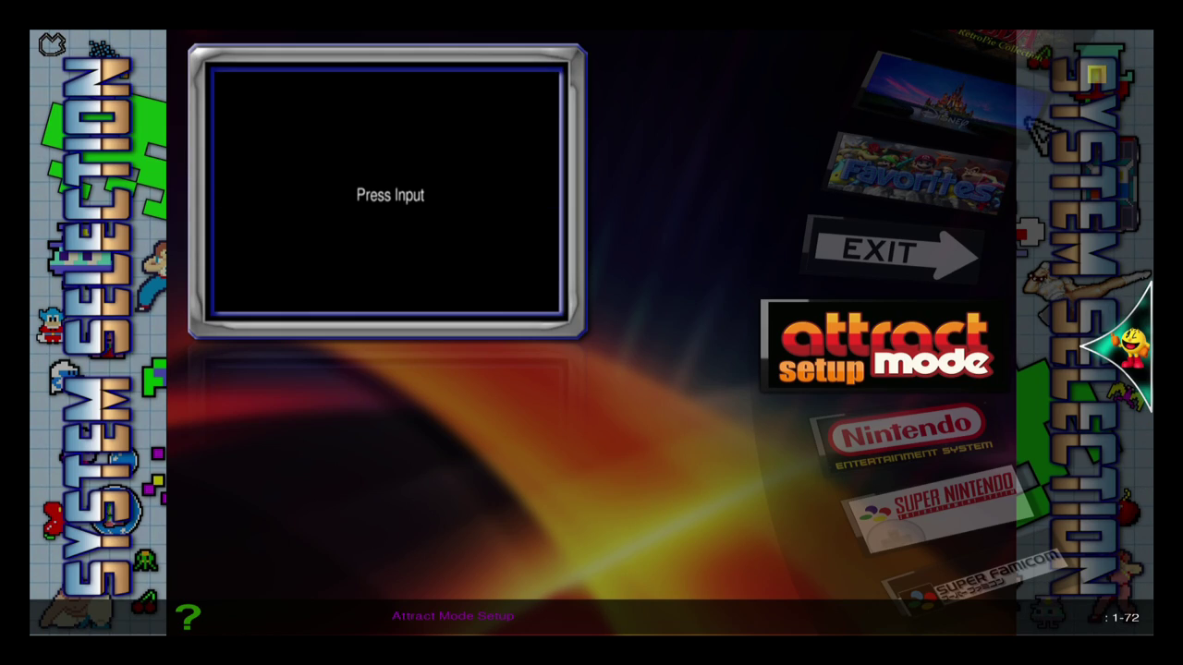
pyautogui.press('Up')
pyautogui.press('Down')
pyautogui.press('Down')
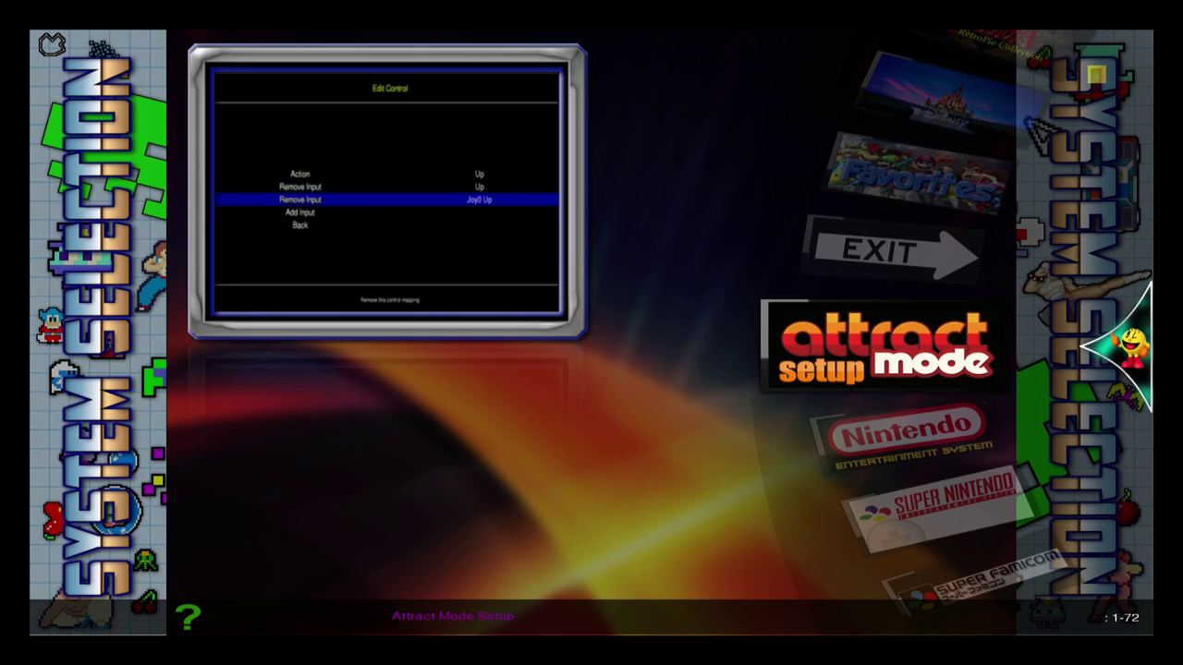
pyautogui.press('Down')
pyautogui.press('Down')
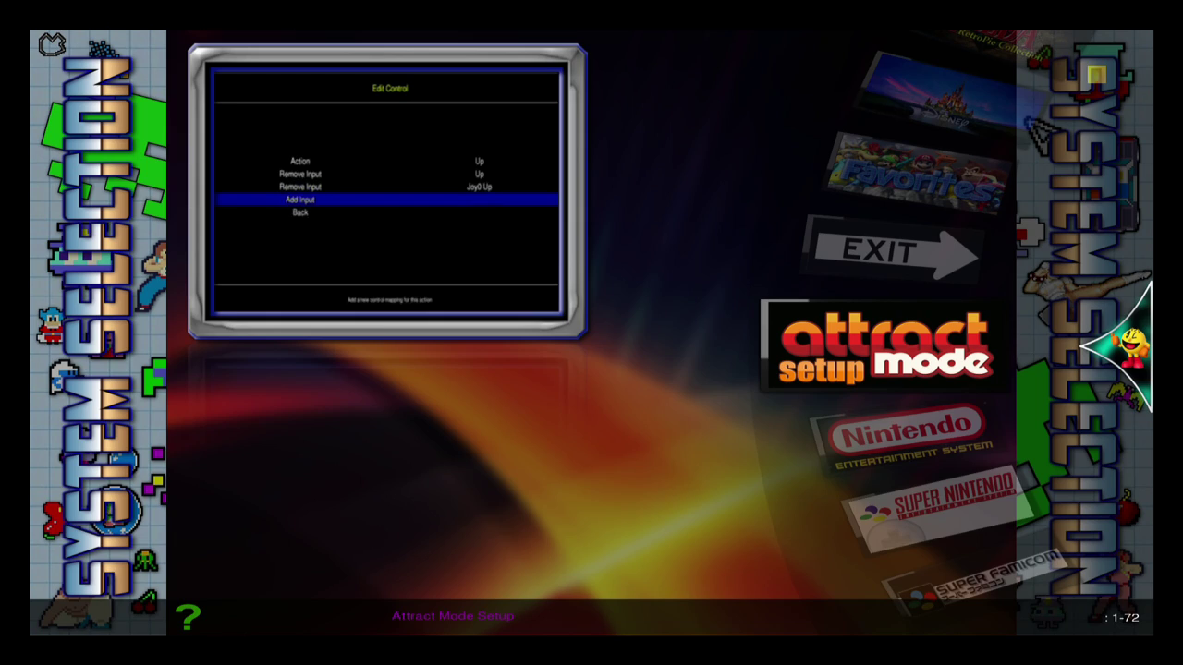
pyautogui.press('Return')
# Step: Add the Joy0 Down joystick input to the Down control and return to the control list
pyautogui.press('Down')
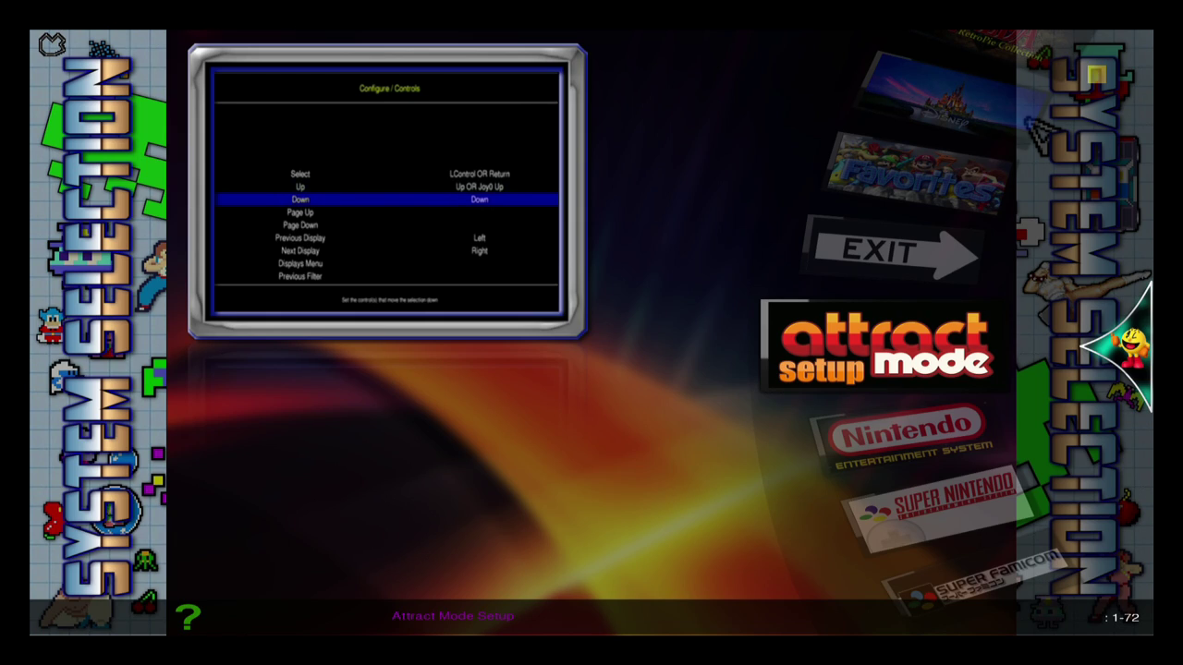
pyautogui.press('Return')
pyautogui.press('Down')
pyautogui.press('Down')
pyautogui.press('Return')
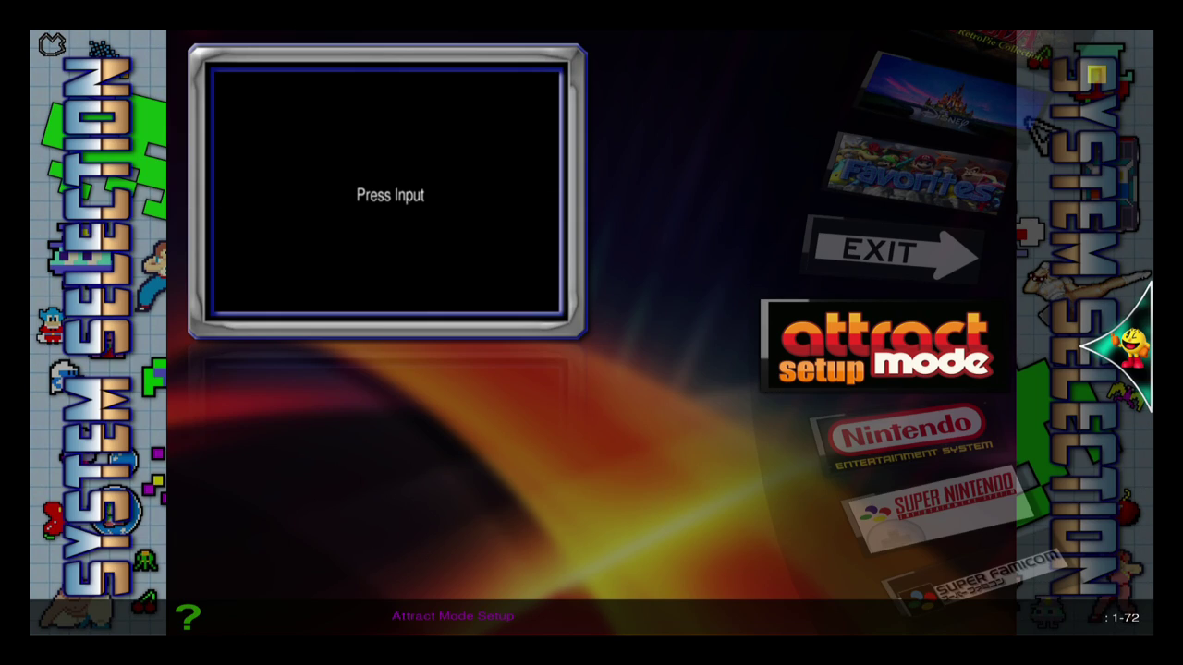
pyautogui.press('Down')
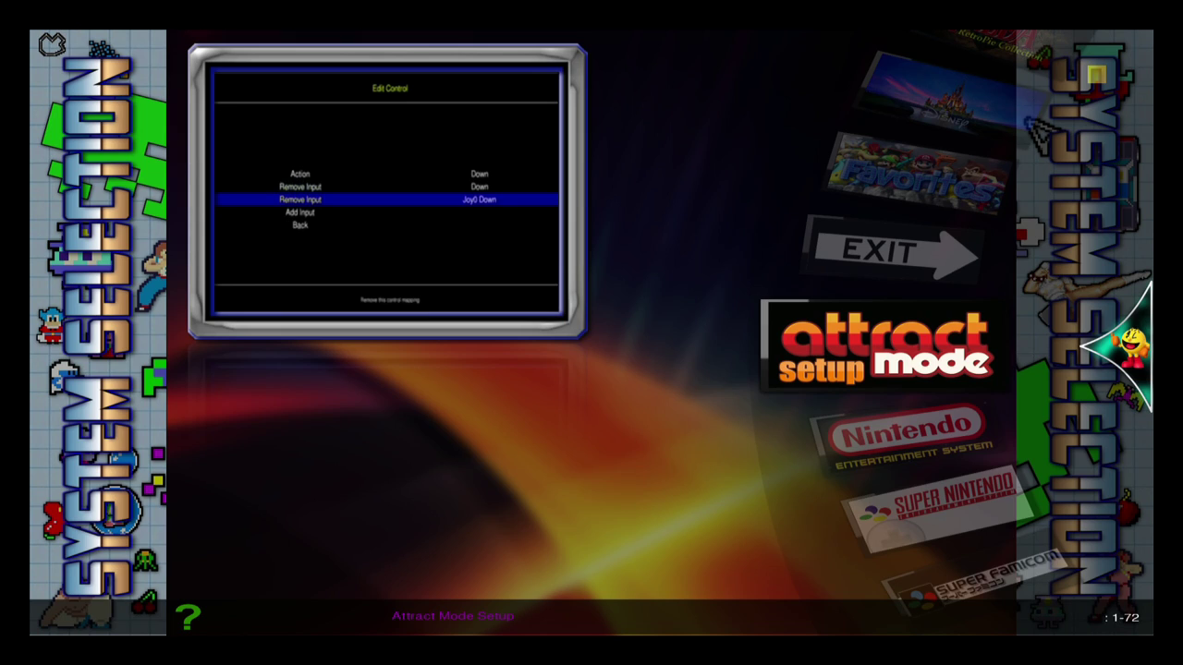
pyautogui.press('Down')
pyautogui.press('Down')
pyautogui.press('Return')
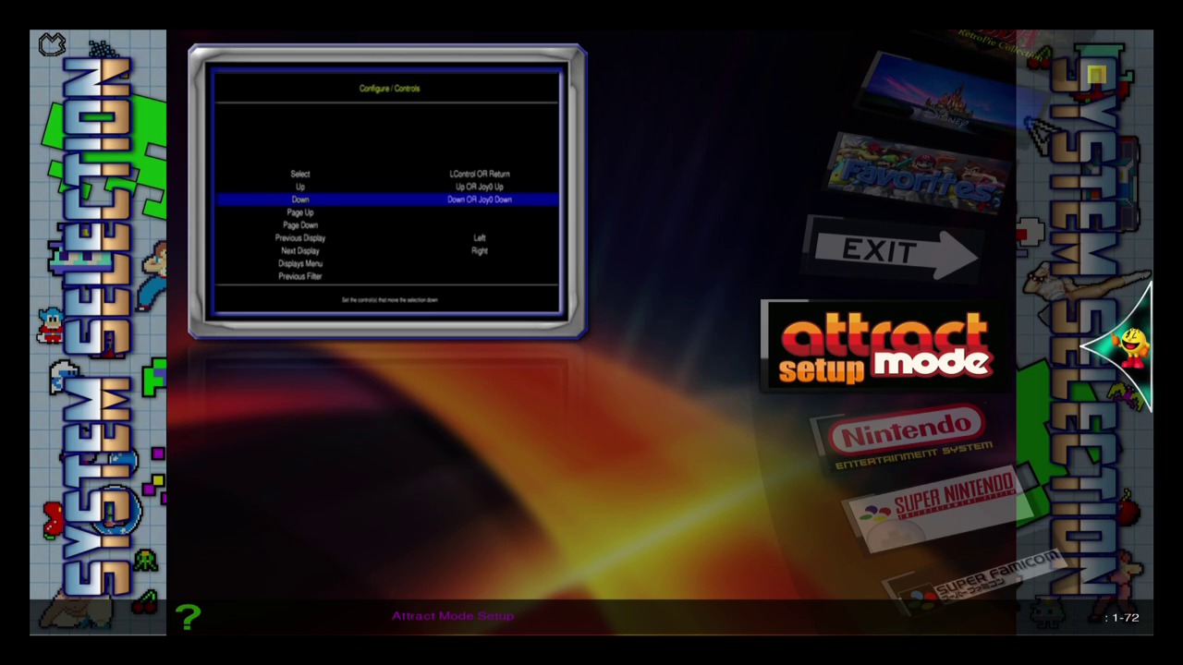
# Step: Open the Controls section of the Attract-Mode configuration
pyautogui.press('Up')
pyautogui.press('Escape')
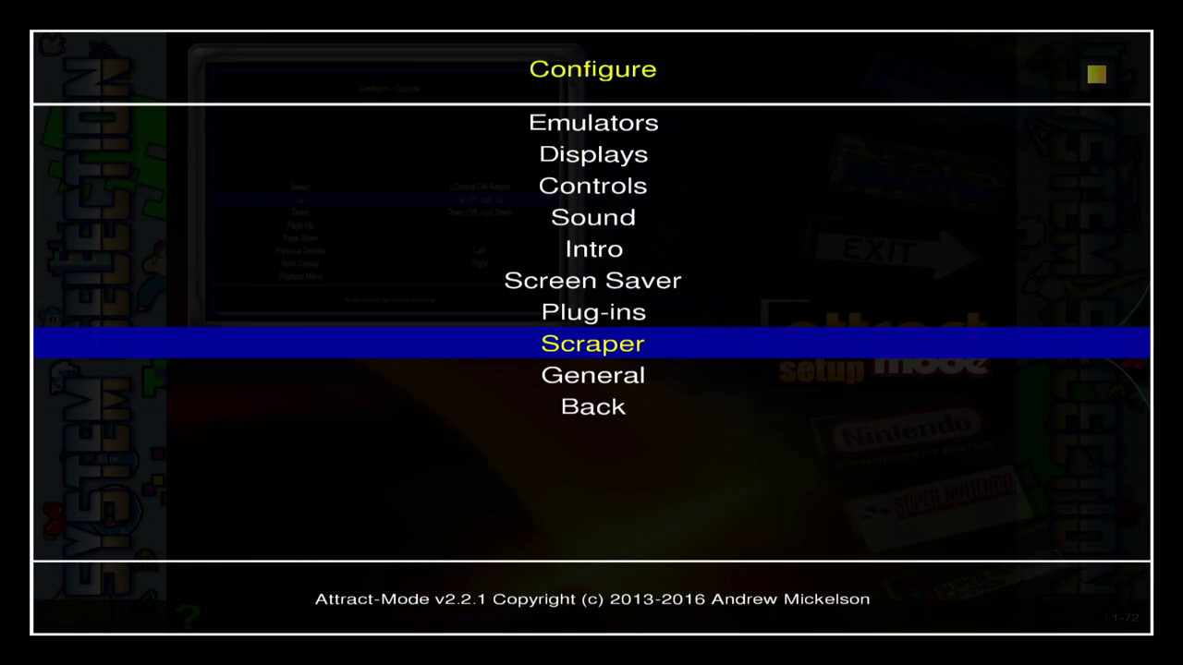
pyautogui.press('Up')
pyautogui.press('Up')
pyautogui.press('Up')
pyautogui.press('Up')
pyautogui.press('Up')
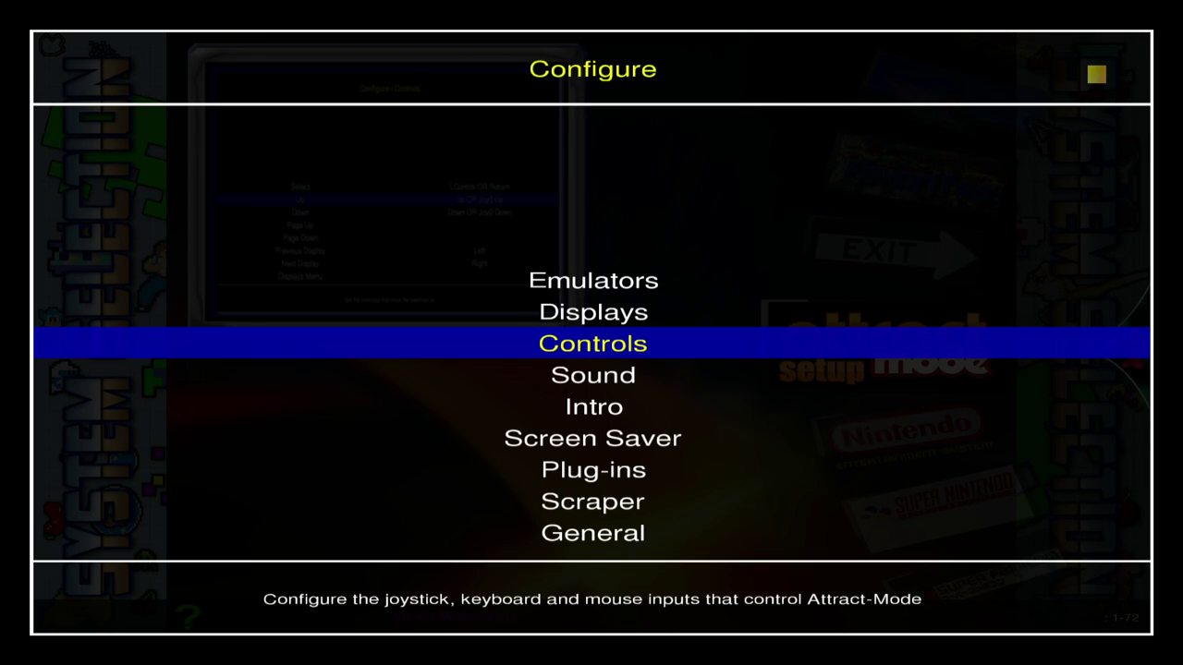
pyautogui.press('Return')
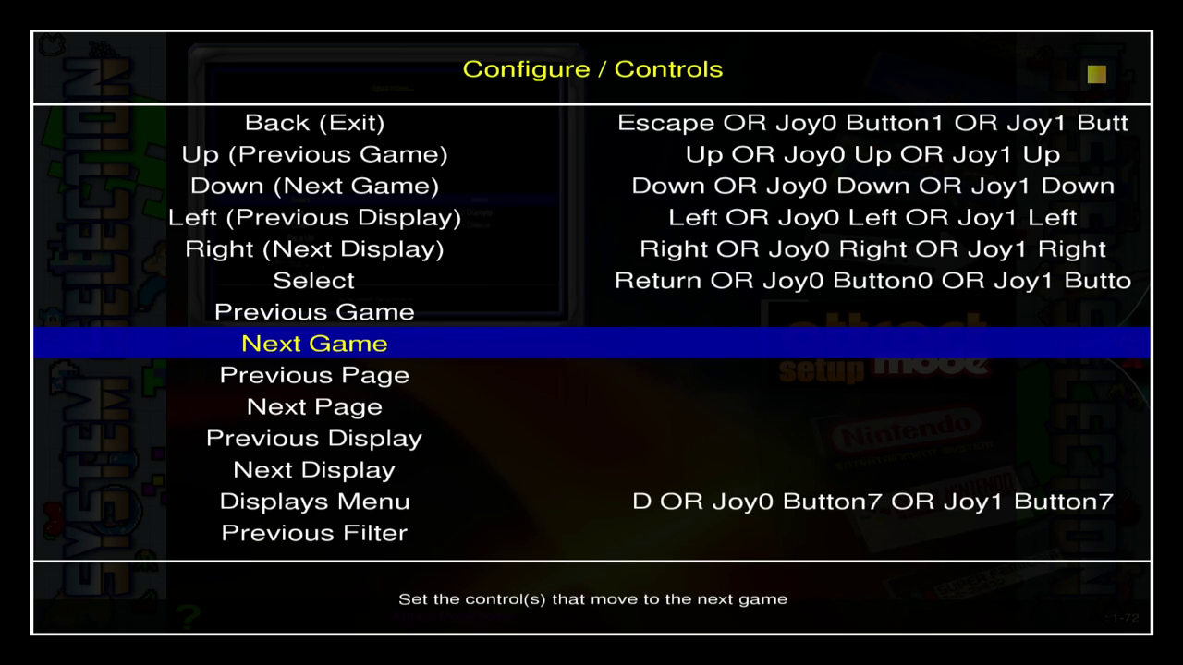
# Step: Remove the Joy0 Button1 mapping from the Back (Exit) control
pyautogui.press('Up')
pyautogui.press('Up')
pyautogui.press('Up')
pyautogui.press('Up')
pyautogui.press('Up')
pyautogui.press('Up')
pyautogui.press('Up')
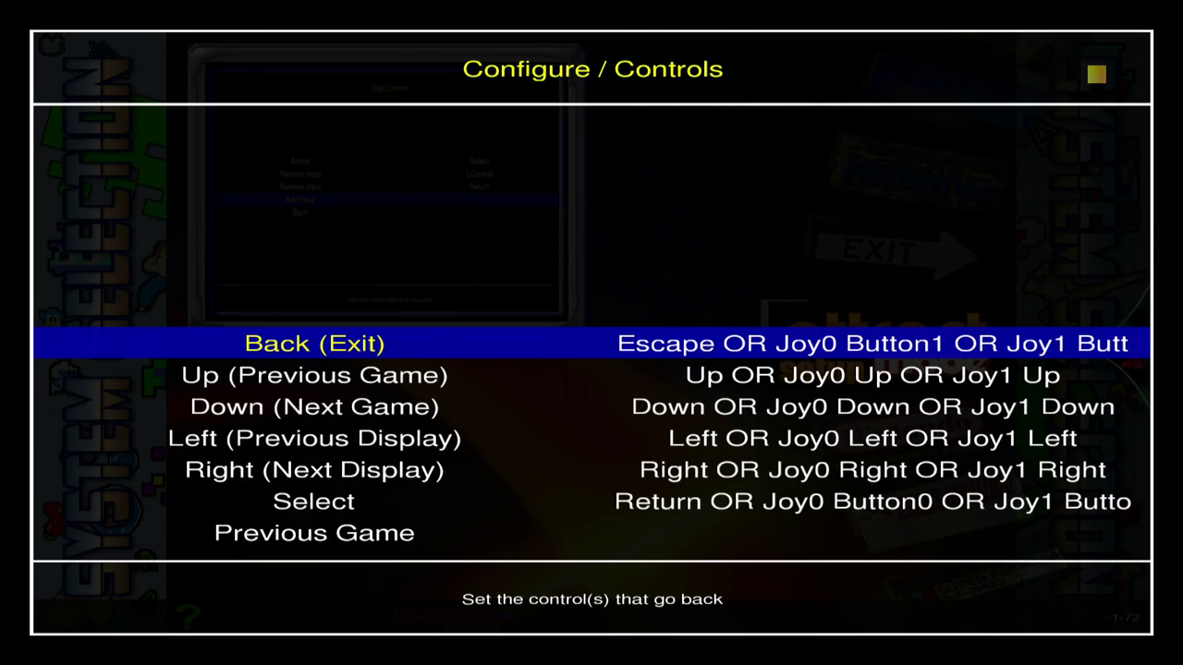
pyautogui.press('Return')
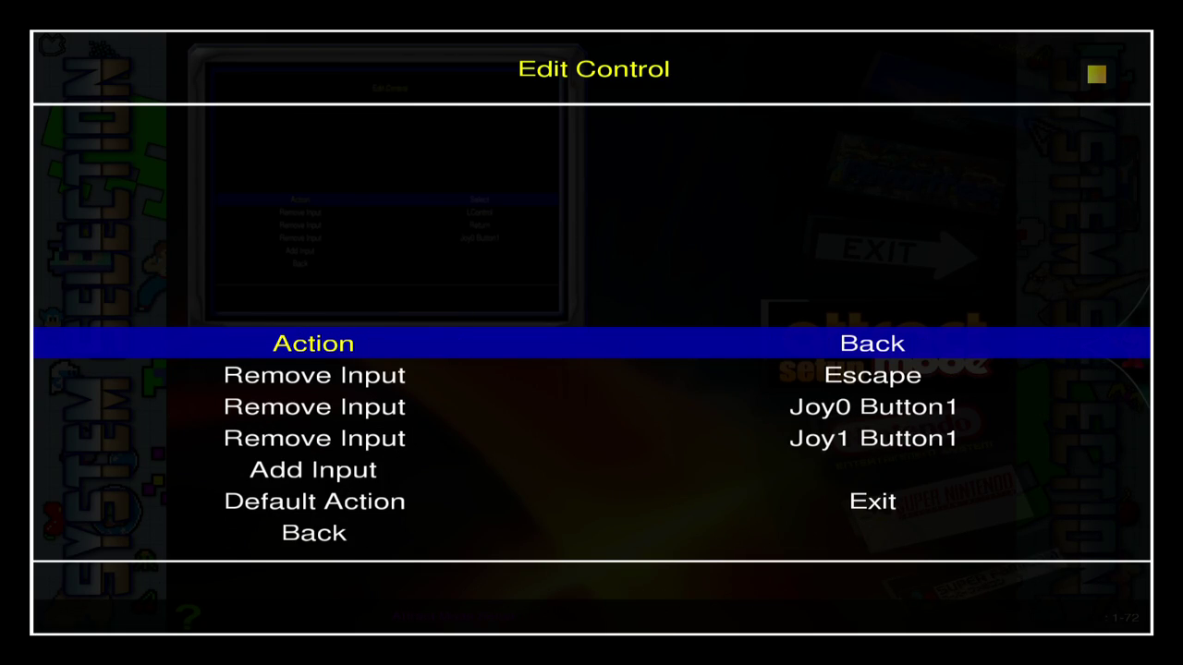
pyautogui.press('Down')
pyautogui.press('Down')
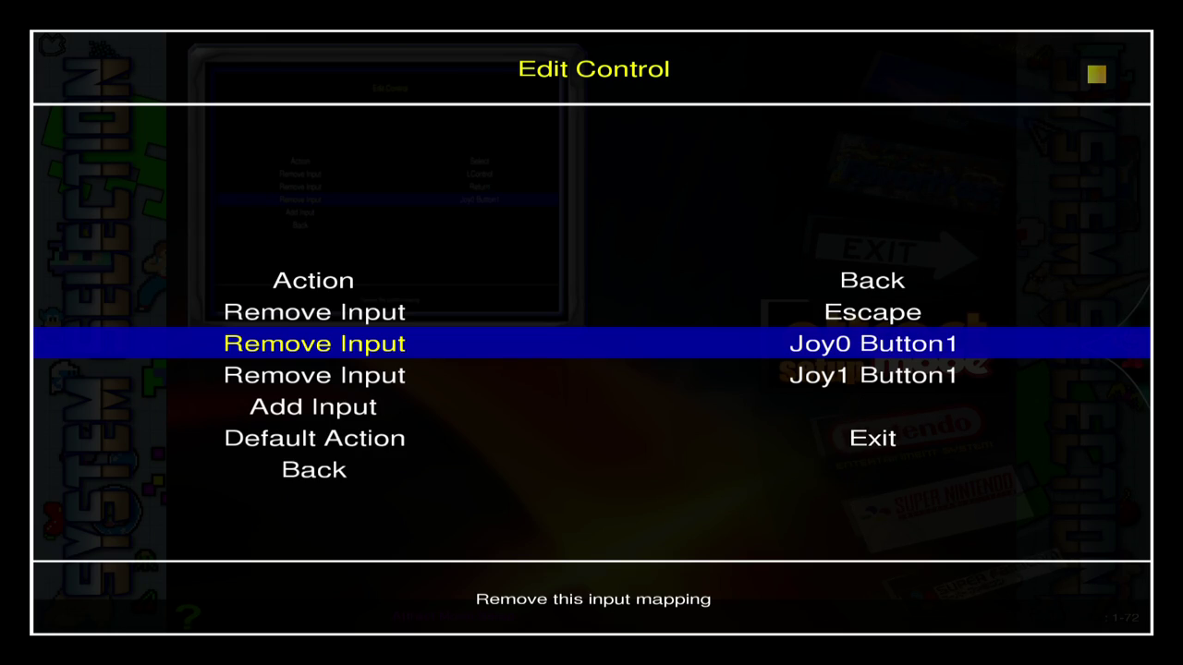
pyautogui.press('Return')
# Step: Remove the Joy1 Button1 mapping from the Back (Exit) control
pyautogui.press('Down')
pyautogui.press('Down')
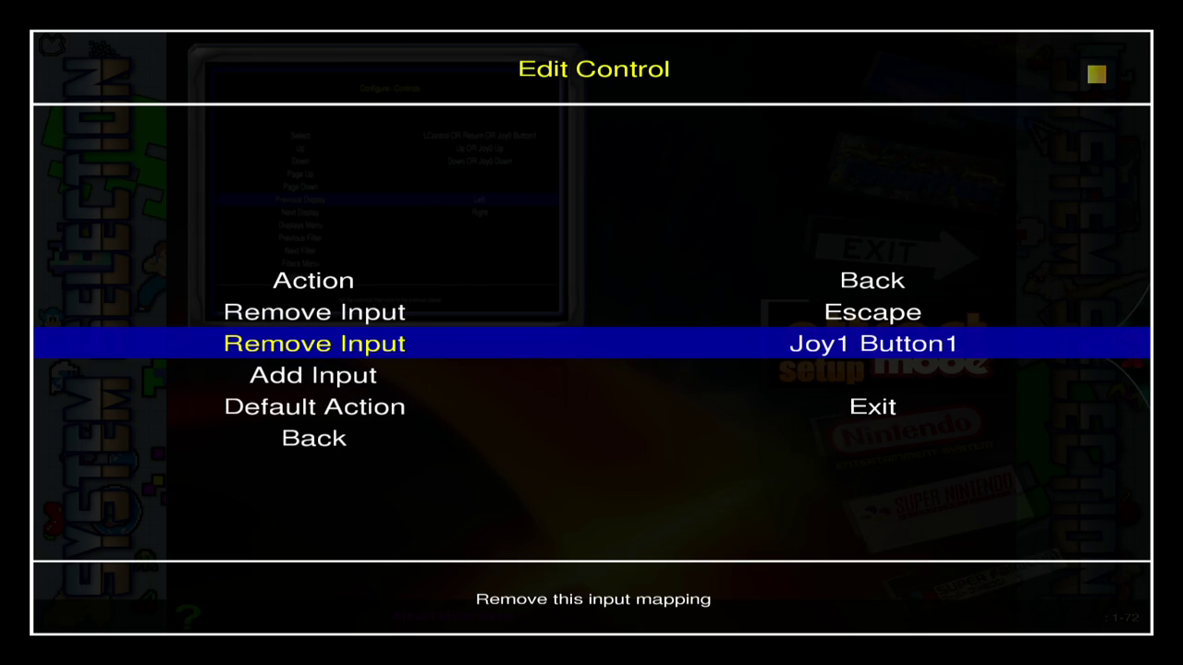
pyautogui.press('Return')
# Step: Map Joy0 Button1 and Joy1 Button1 to the Back (Exit) control, then return to the control list
pyautogui.press('Down')
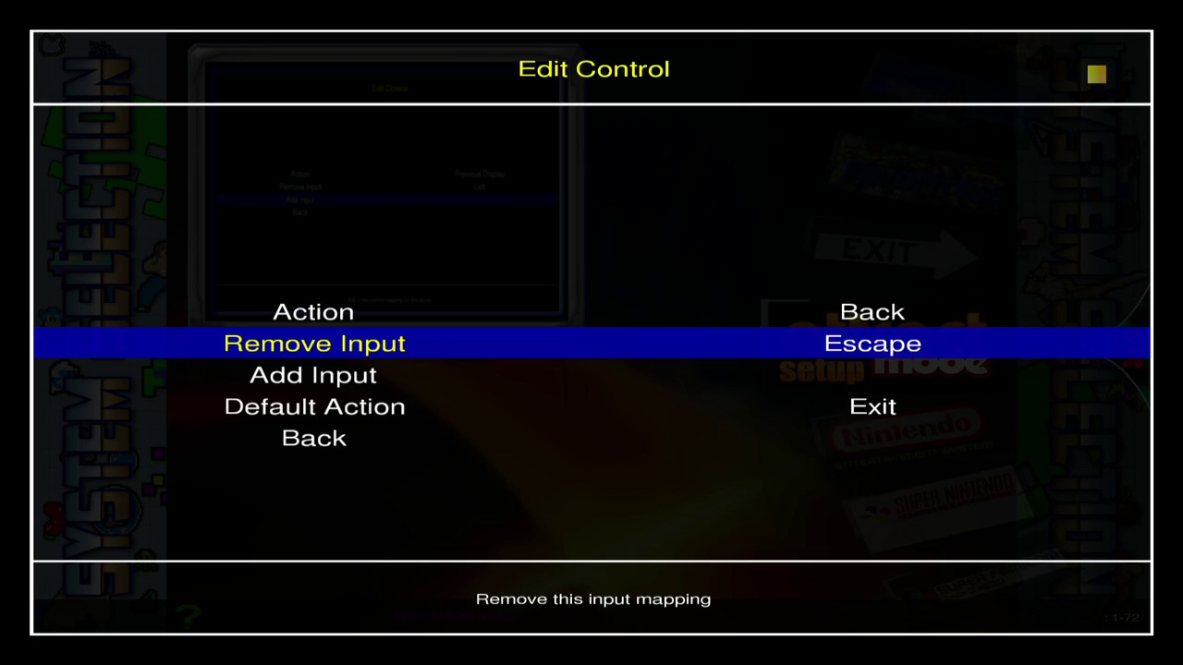
pyautogui.press('Down')
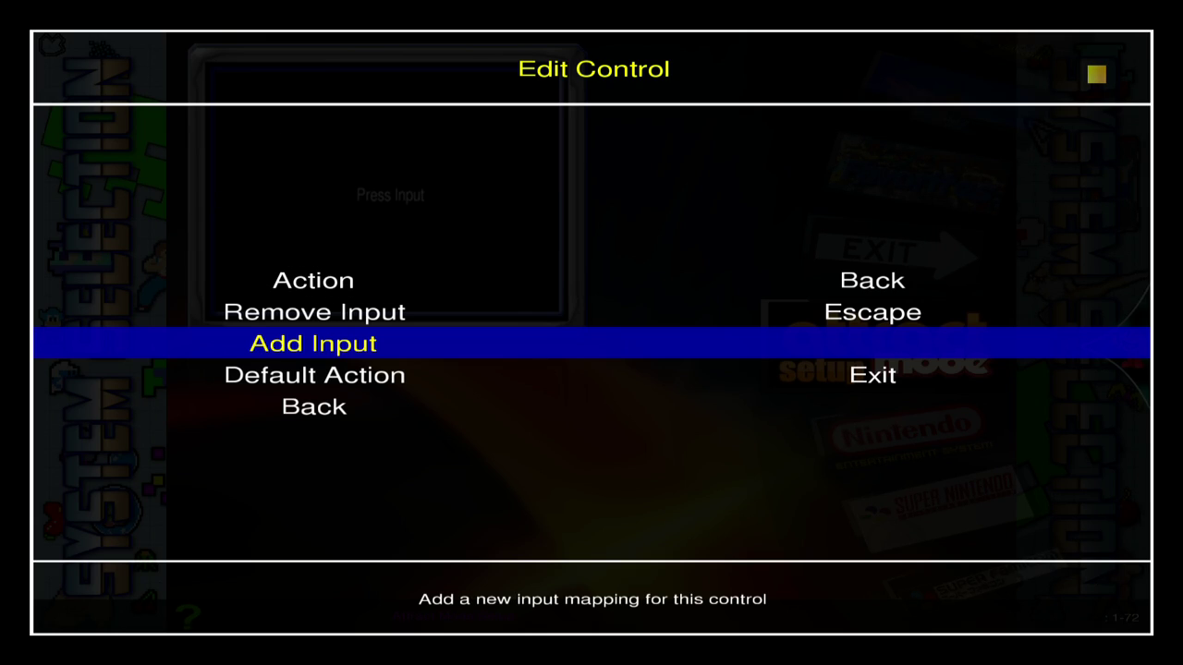
pyautogui.press('Return')
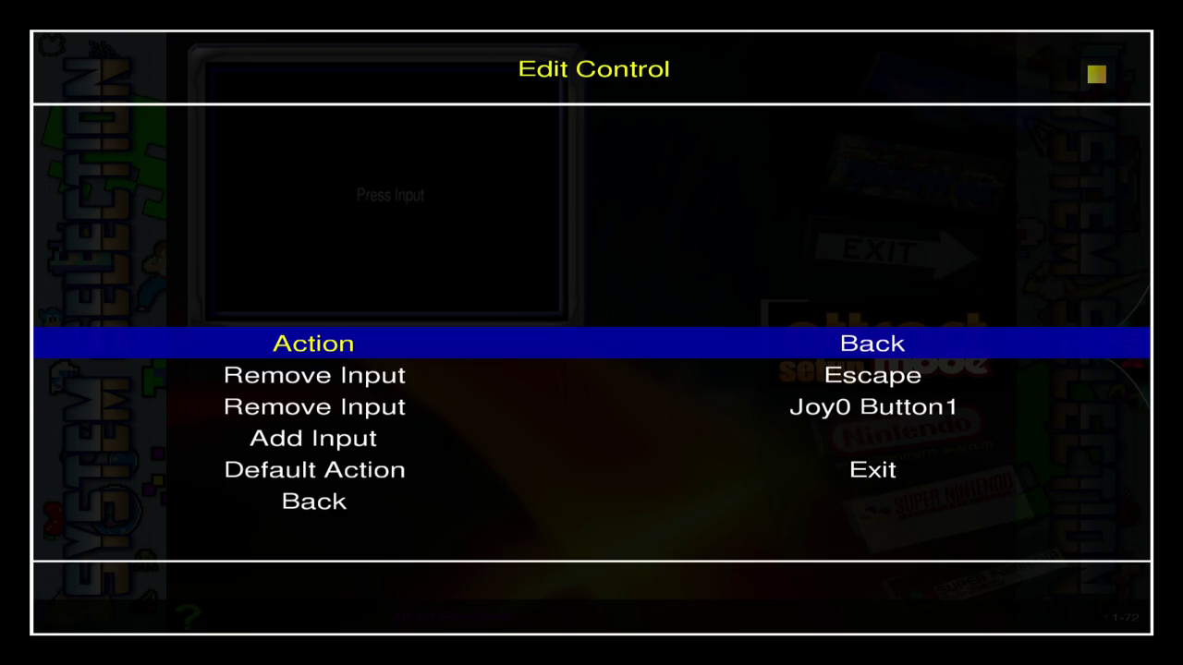
pyautogui.press('Down')
pyautogui.press('Down')
pyautogui.press('Down')
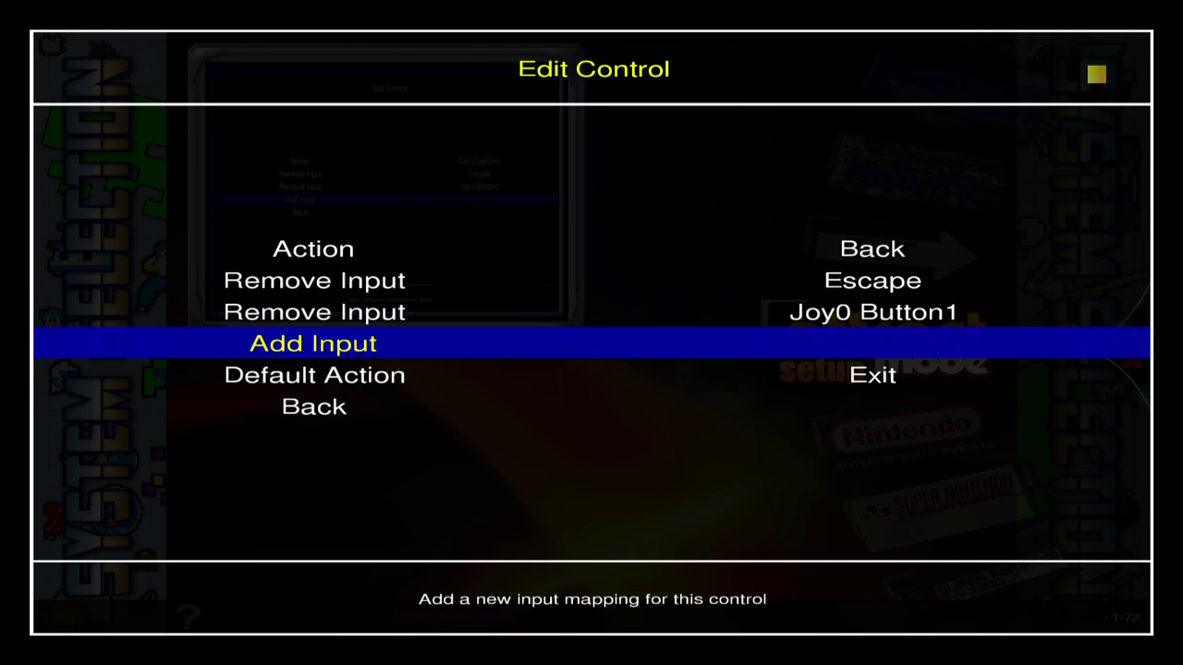
pyautogui.press('Return')
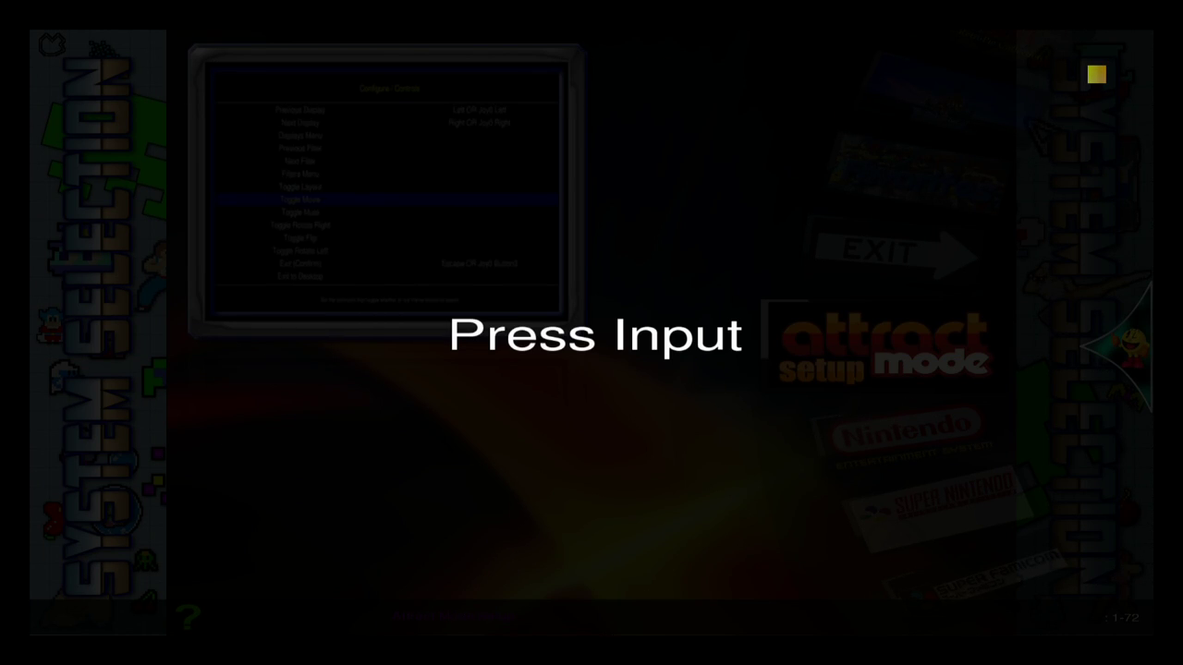
pyautogui.press('Return')
pyautogui.press('Up')
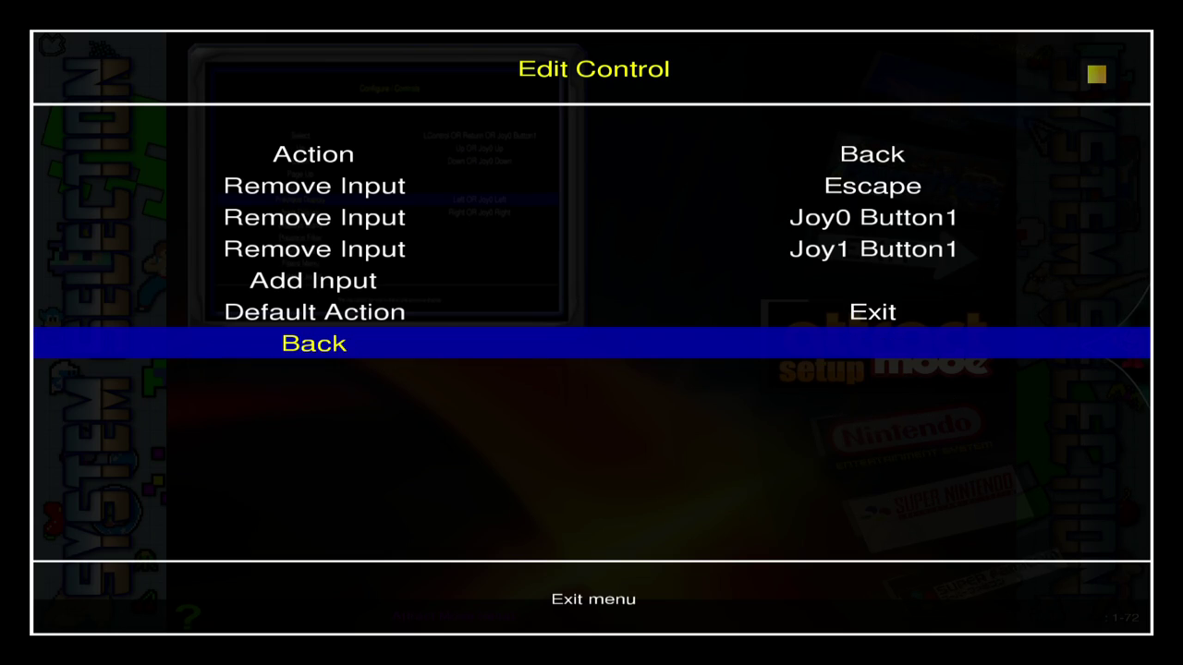
pyautogui.press('Return')
# Step: Remove the Joy0 Up and Joy1 Up mappings from the Up (Previous Game) control
pyautogui.press('Down')
pyautogui.press('Return')
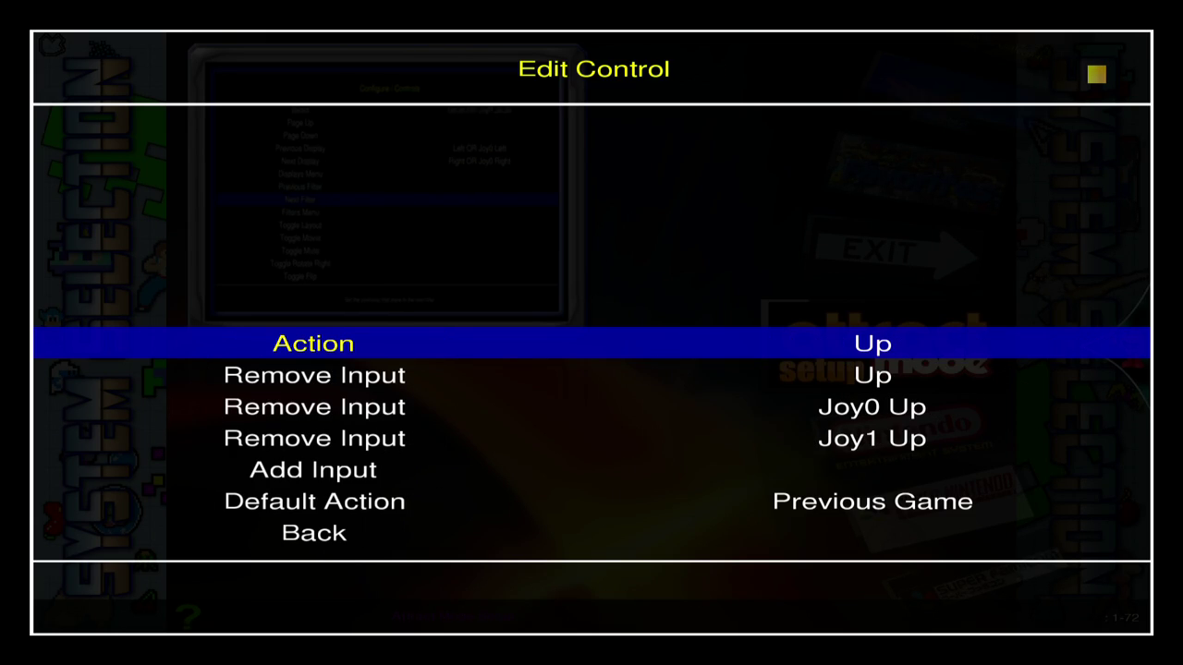
pyautogui.press('Down')
pyautogui.press('Down')
pyautogui.press('Return')
pyautogui.press('Up')
pyautogui.press('Down')
pyautogui.press('Return')
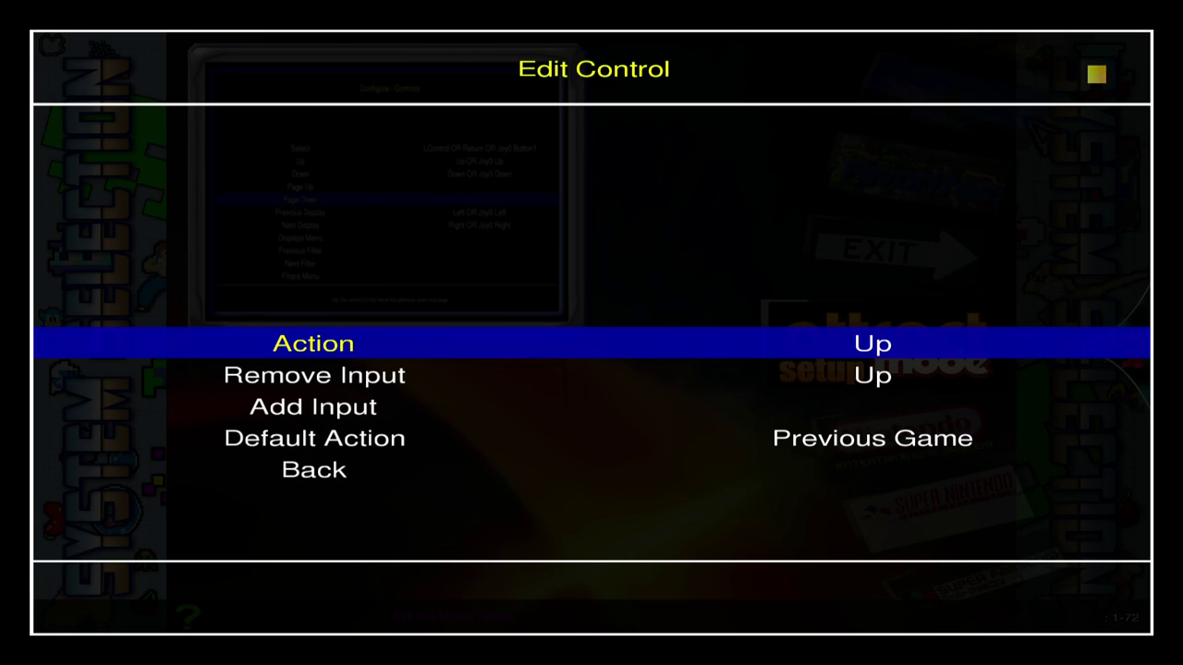
# Step: Add the first joystick's up direction, Joy0 Up, as an input for the Up control
pyautogui.press('Down')
pyautogui.press('Down')
pyautogui.press('Return')
pyautogui.press('Up')
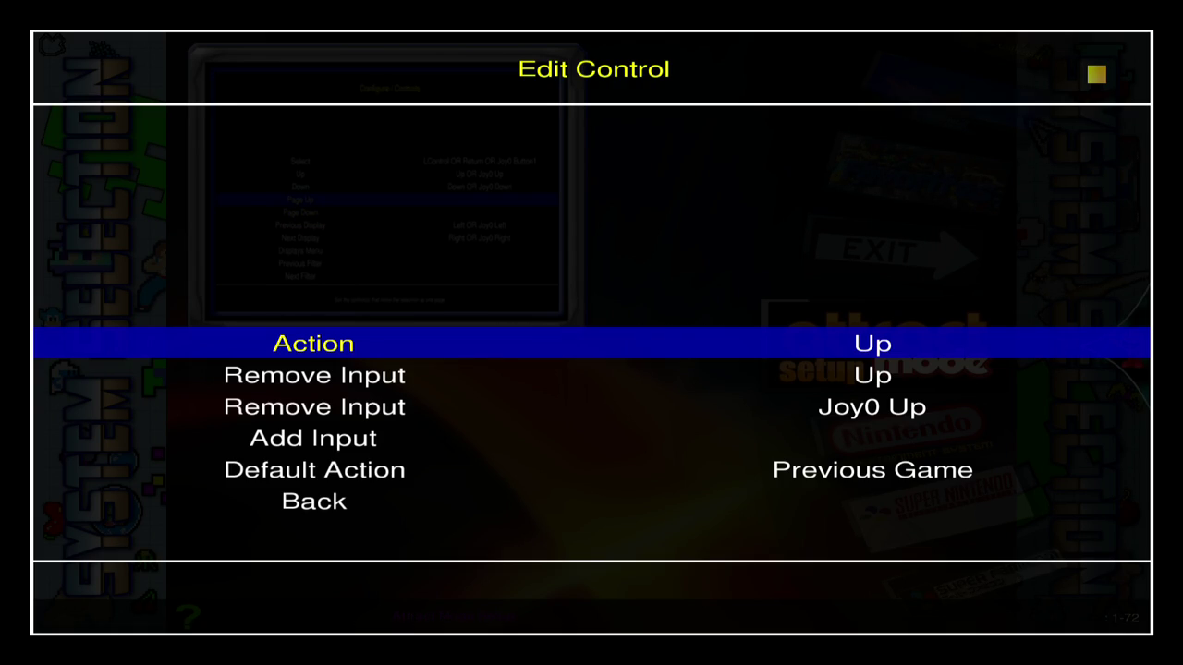
# Step: Try to add the second joystick's up direction as an input for the Up control
pyautogui.press('Down')
pyautogui.press('Down')
pyautogui.press('Down')
pyautogui.press('Return')
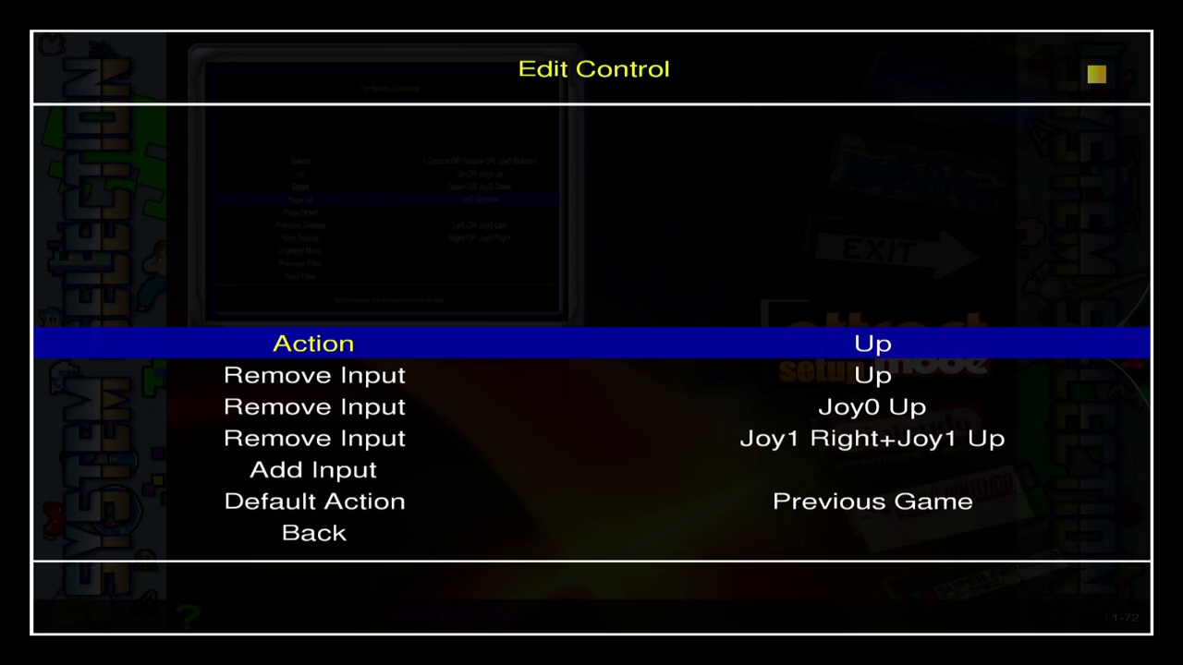
# Step: Remove the mistaken Joy1 Right+Joy1 Up mapping from the Up control
pyautogui.press('Down')
pyautogui.press('Down')
pyautogui.press('Down')
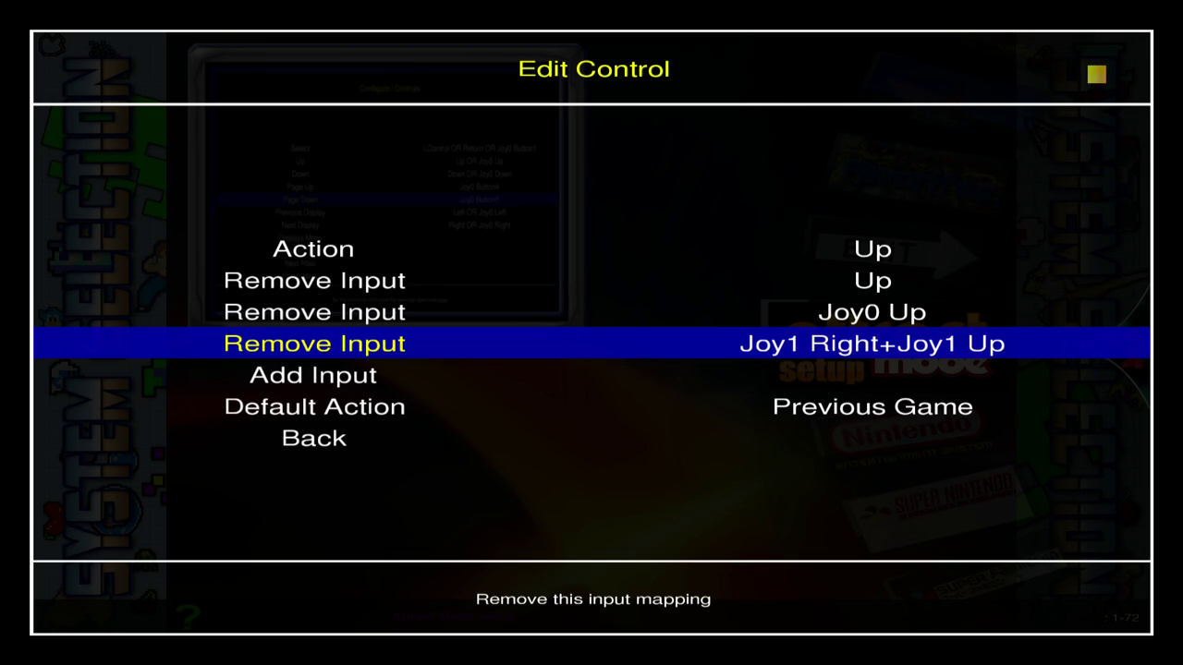
pyautogui.press('Return')
# Step: Add Joy1 Up as an input for the Up control and return to the control list
pyautogui.press('Down')
pyautogui.press('Down')
pyautogui.press('Down')
pyautogui.press('Return')
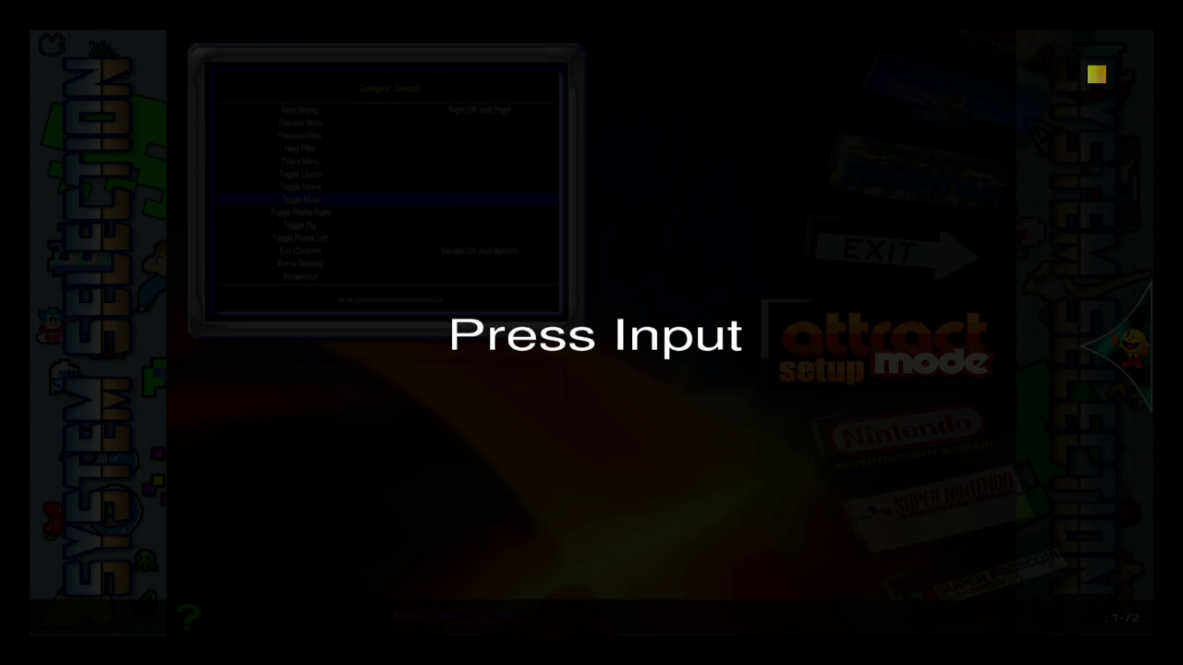
pyautogui.press('Up')
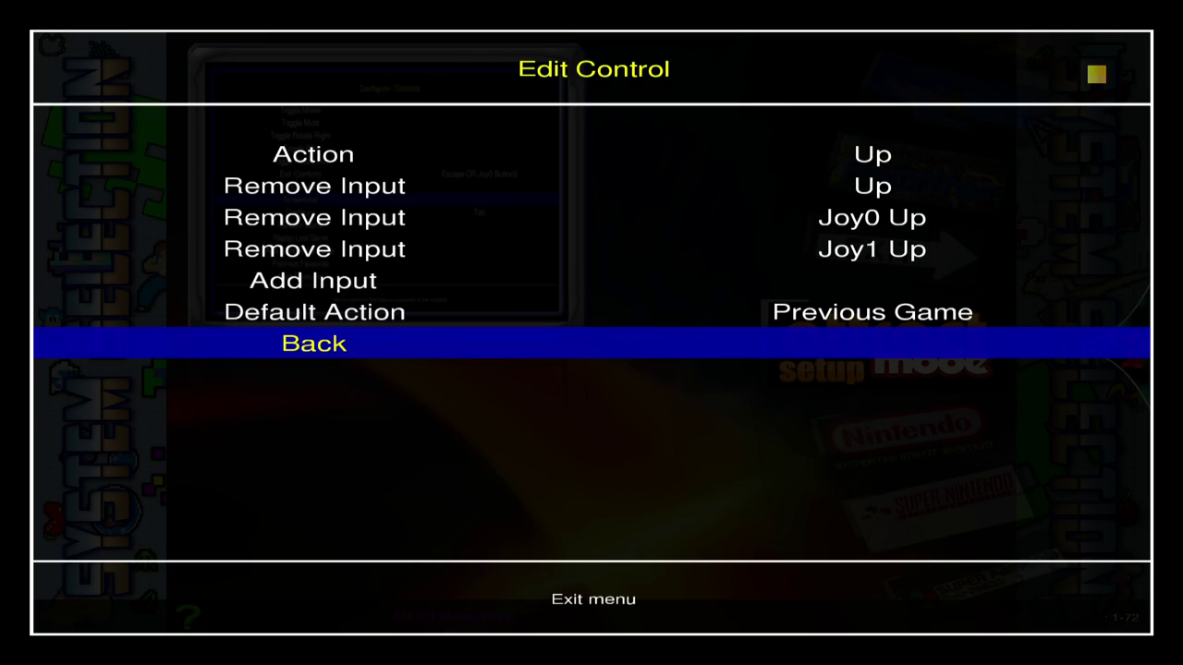
pyautogui.press('Return')
# Step: Remove the Joy0 Down and Joy1 Down mappings from the Down (Next Game) control
pyautogui.press('Down')
pyautogui.press('Return')
pyautogui.press('Down')
pyautogui.press('Down')
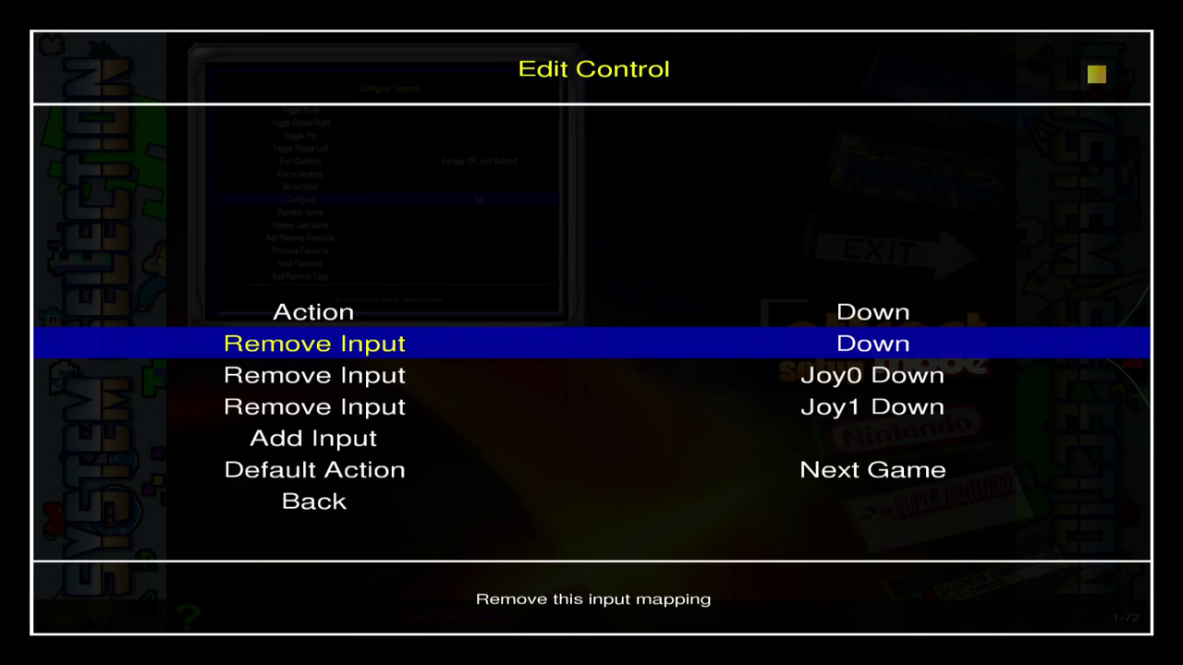
pyautogui.press('Return')
pyautogui.press('Down')
pyautogui.press('Down')
pyautogui.press('Return')
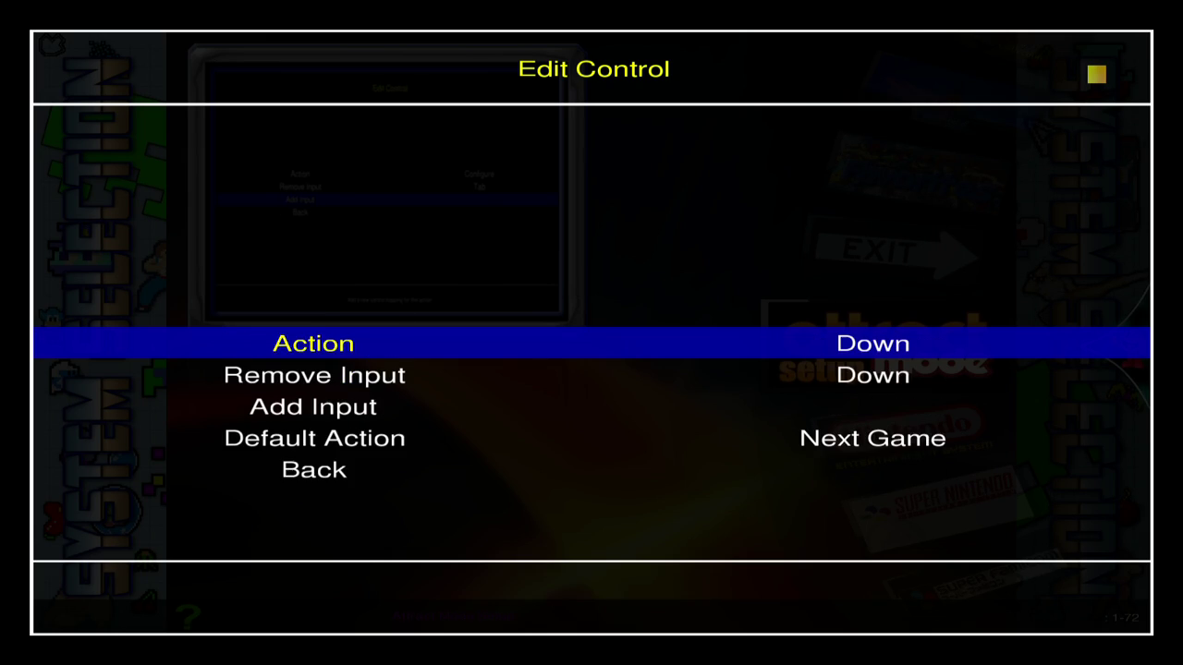
# Step: Add the first joystick's down direction, Joy0 Down, as an input for the Down control
pyautogui.press('Down')
pyautogui.press('Down')
pyautogui.press('Return')
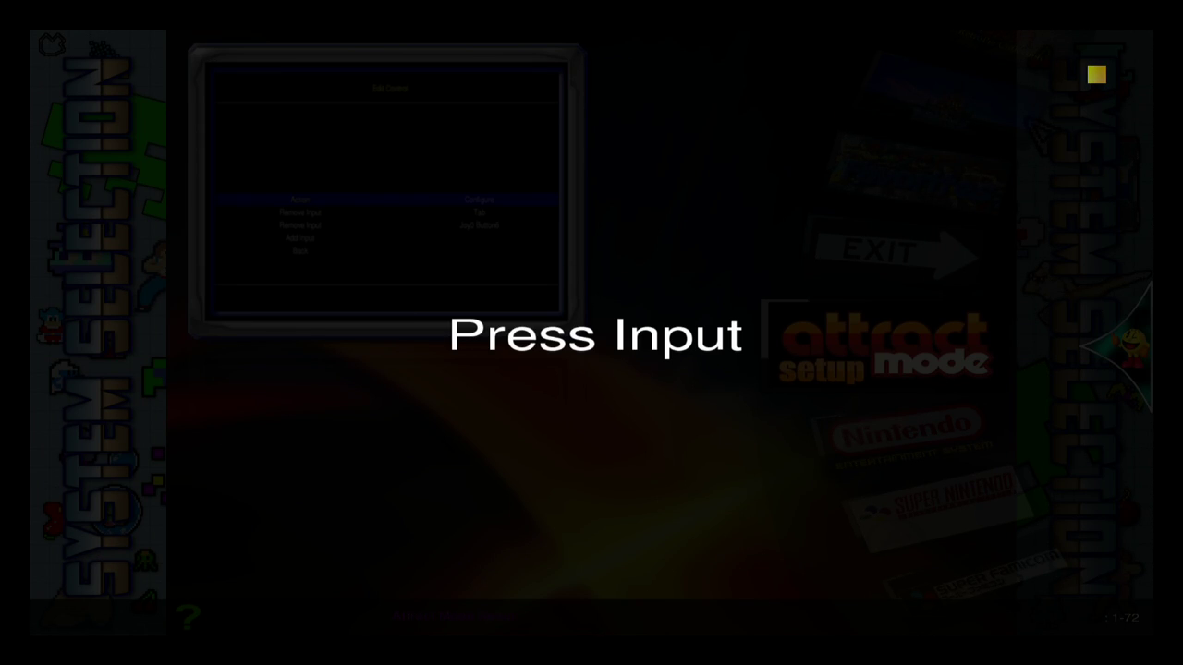
pyautogui.press('Down')
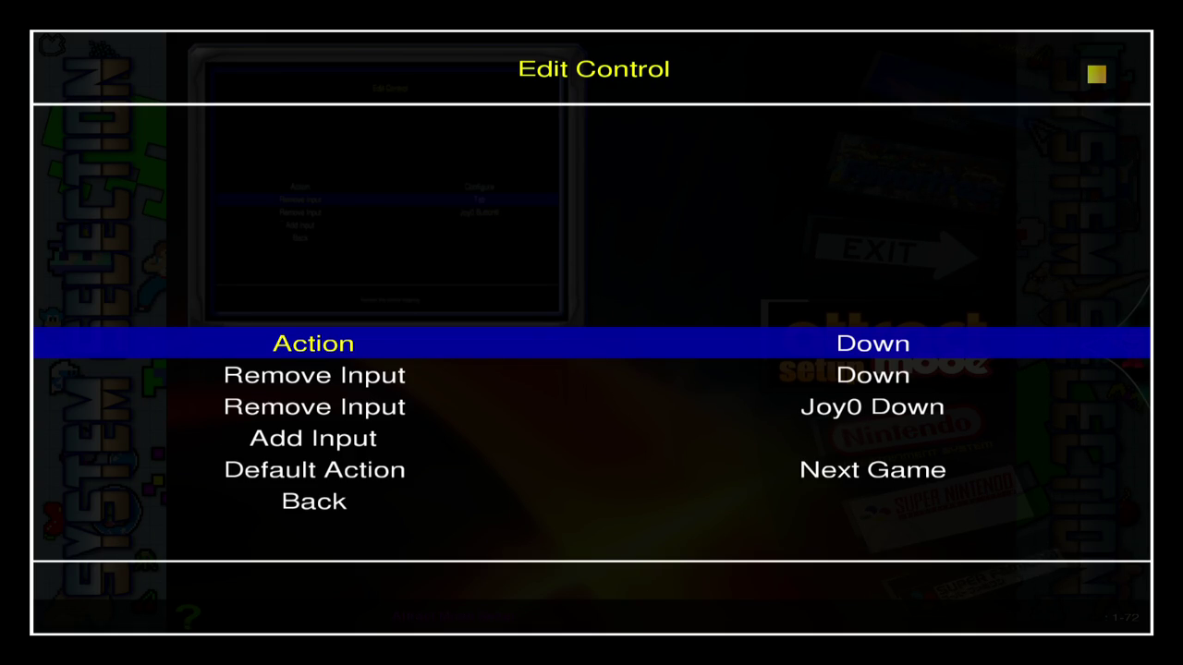
# Step: Add the second joystick's down direction, Joy1 Down, as an input for the Down control
pyautogui.press('Down')
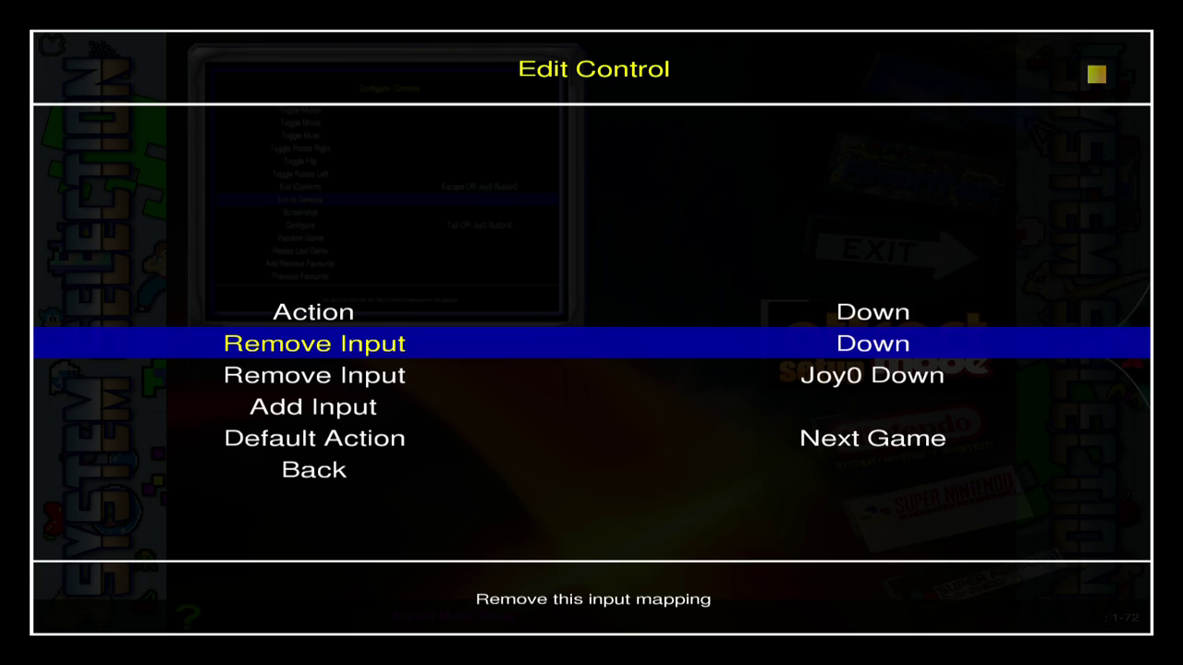
pyautogui.press('Down')
pyautogui.press('Down')
pyautogui.press('Return')
pyautogui.press('Down')
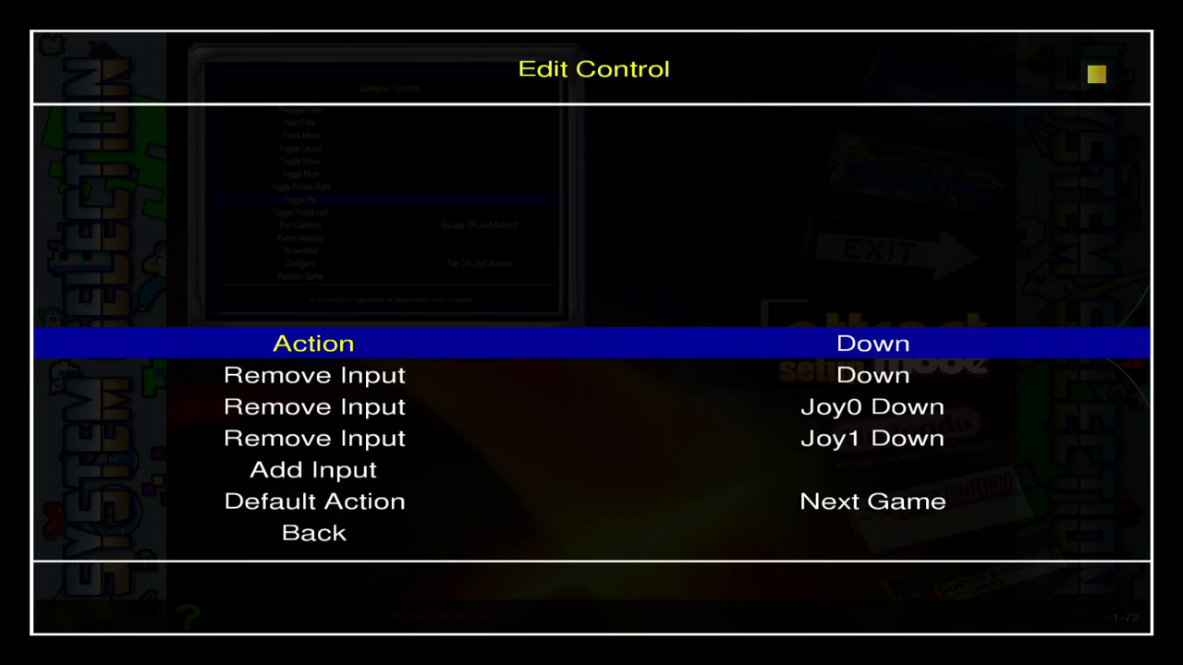
# Step: Return to the control list and remove the Joy0 Left and Joy1 Left mappings from the Left (Previous Display) control
pyautogui.press('Up')
pyautogui.press('Return')
pyautogui.press('Down')
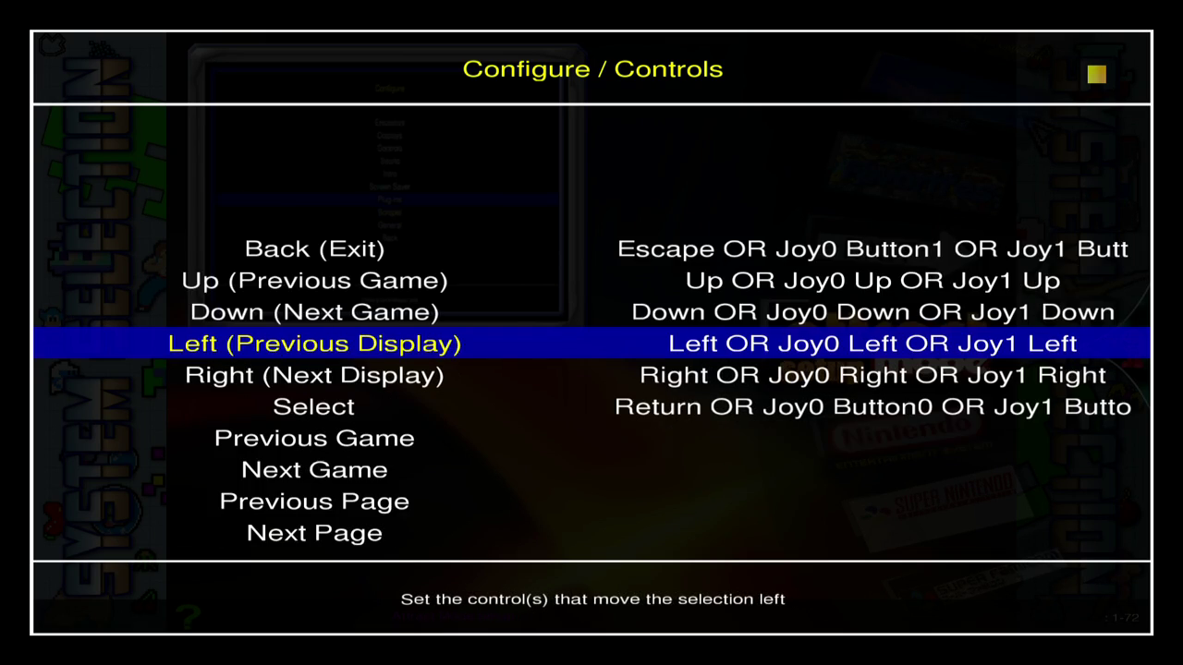
pyautogui.press('Return')
pyautogui.press('Down')
pyautogui.press('Down')
pyautogui.press('Return')
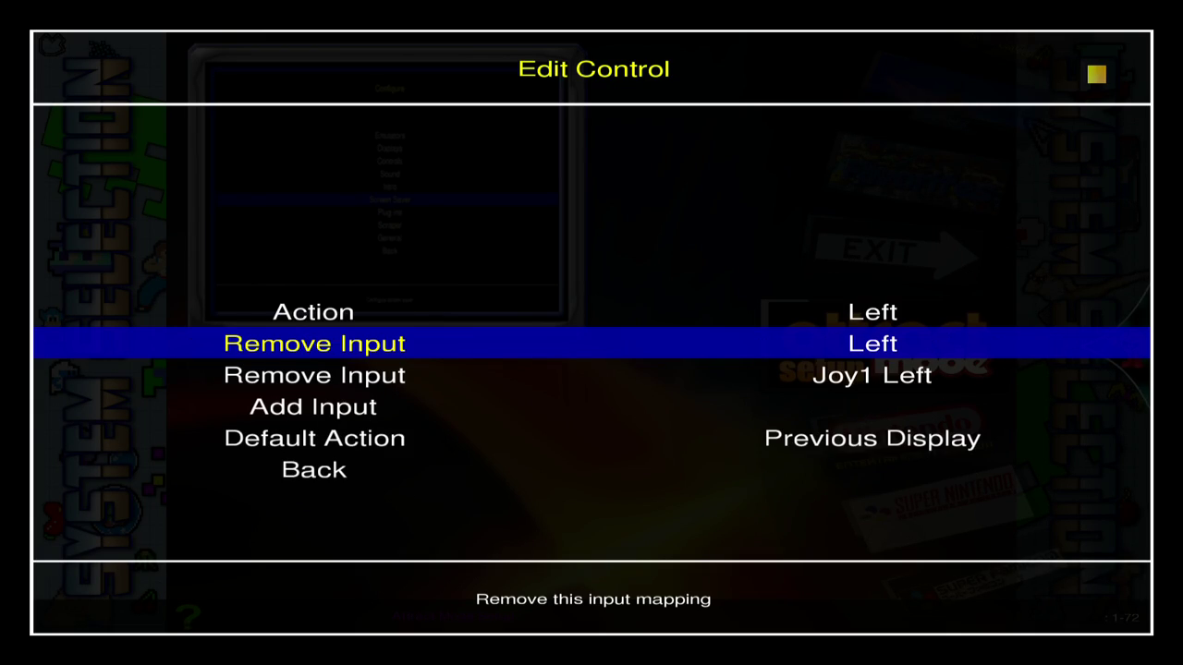
pyautogui.press('Down')
pyautogui.press('Return')
# Step: Add the first joystick's left direction, Joy0 Left, as an input for the Left control
pyautogui.press('Up')
pyautogui.press('Down')
pyautogui.press('Down')
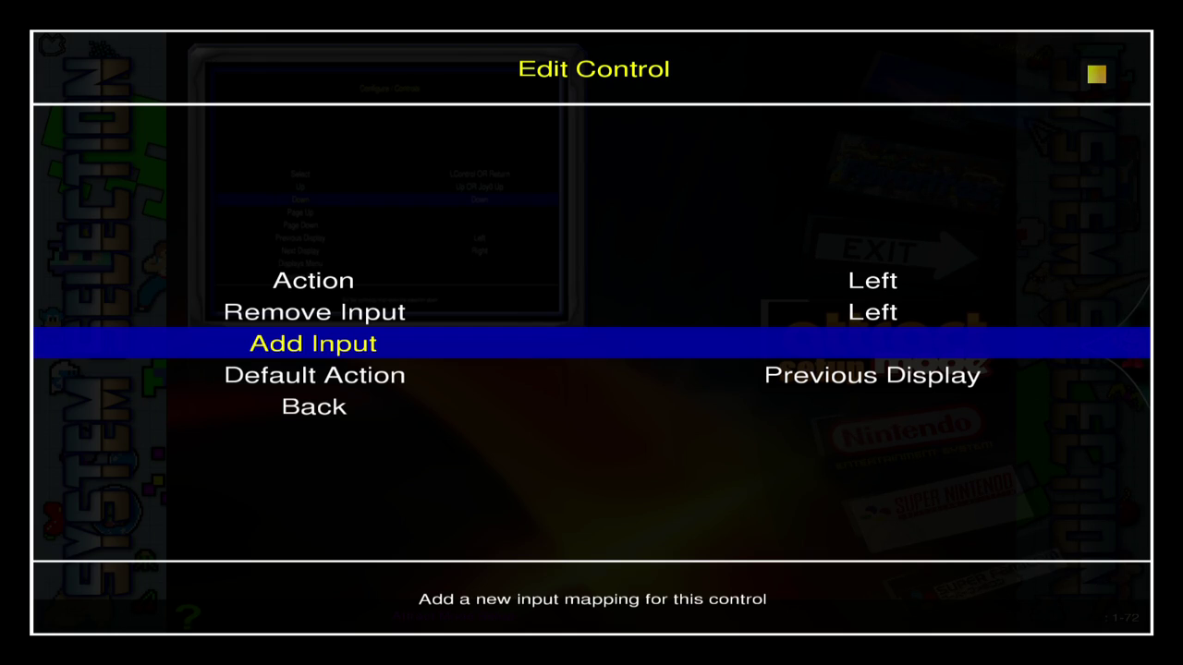
pyautogui.press('Up')
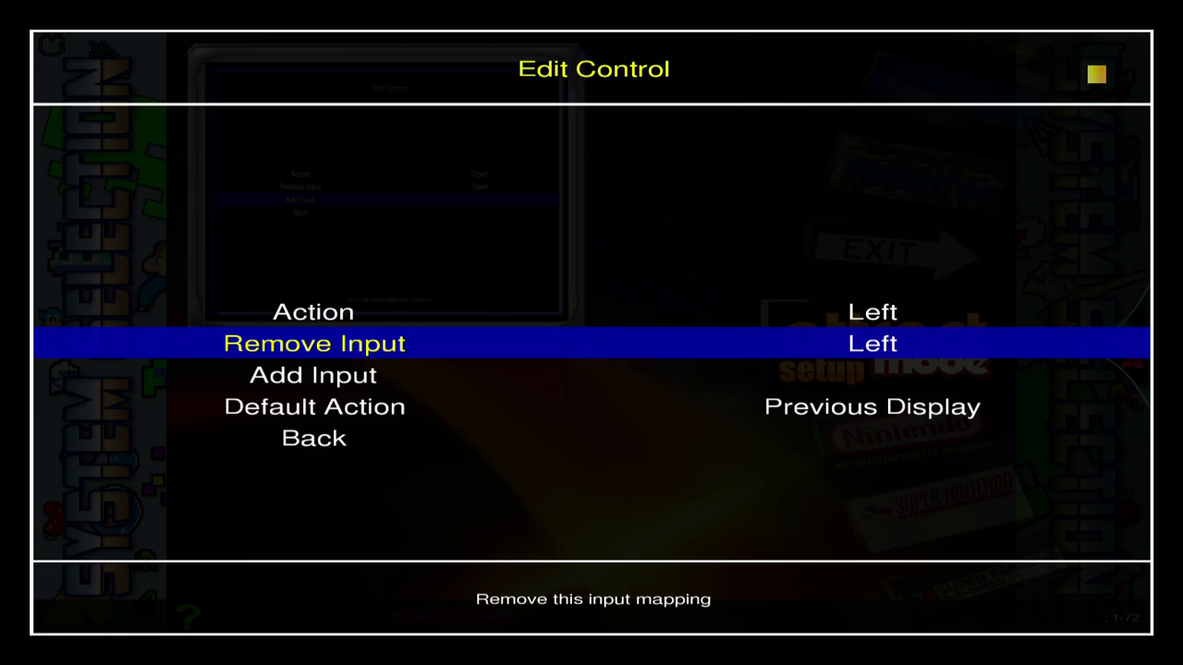
pyautogui.press('Down')
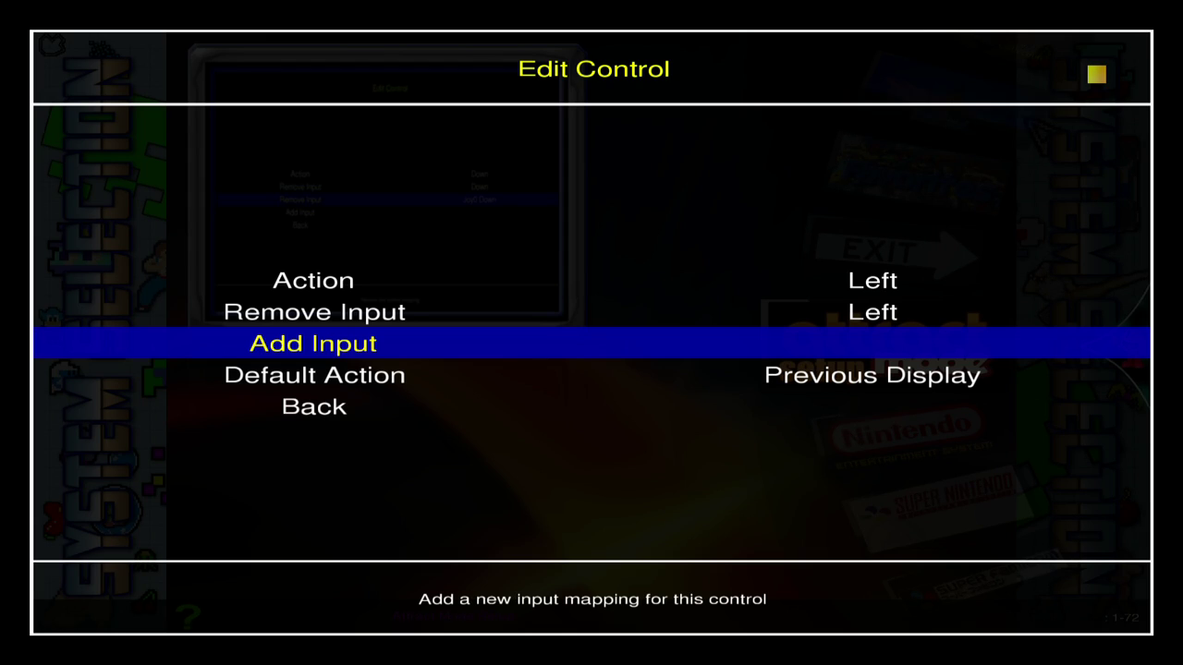
pyautogui.press('Return')
pyautogui.press('Left')
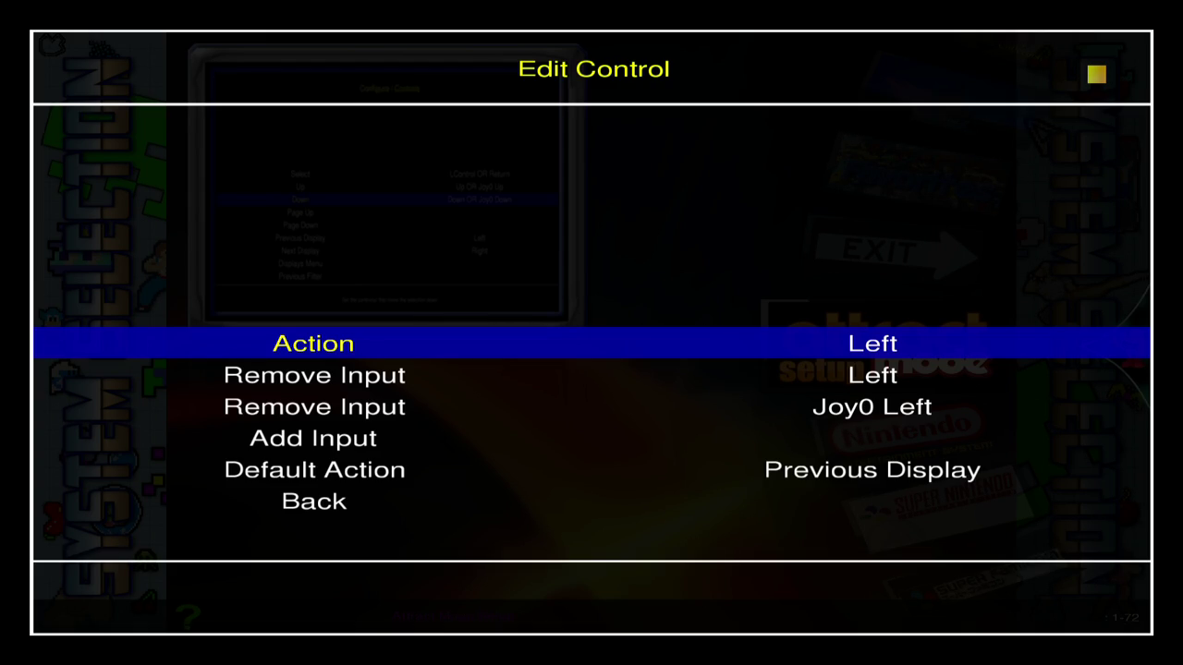
# Step: Add the second joystick's left direction, Joy1 Left, as an input for the Left control and return to the control list
pyautogui.press('Down')
pyautogui.press('Down')
pyautogui.press('Down')
pyautogui.press('Return')
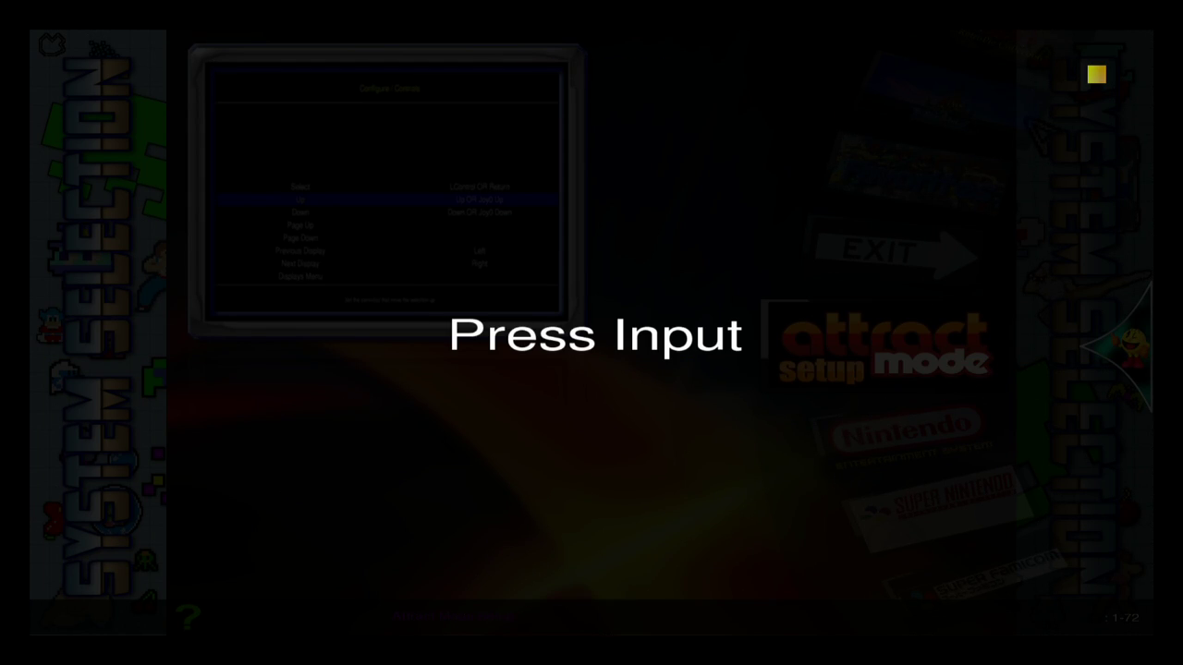
pyautogui.press('Left')
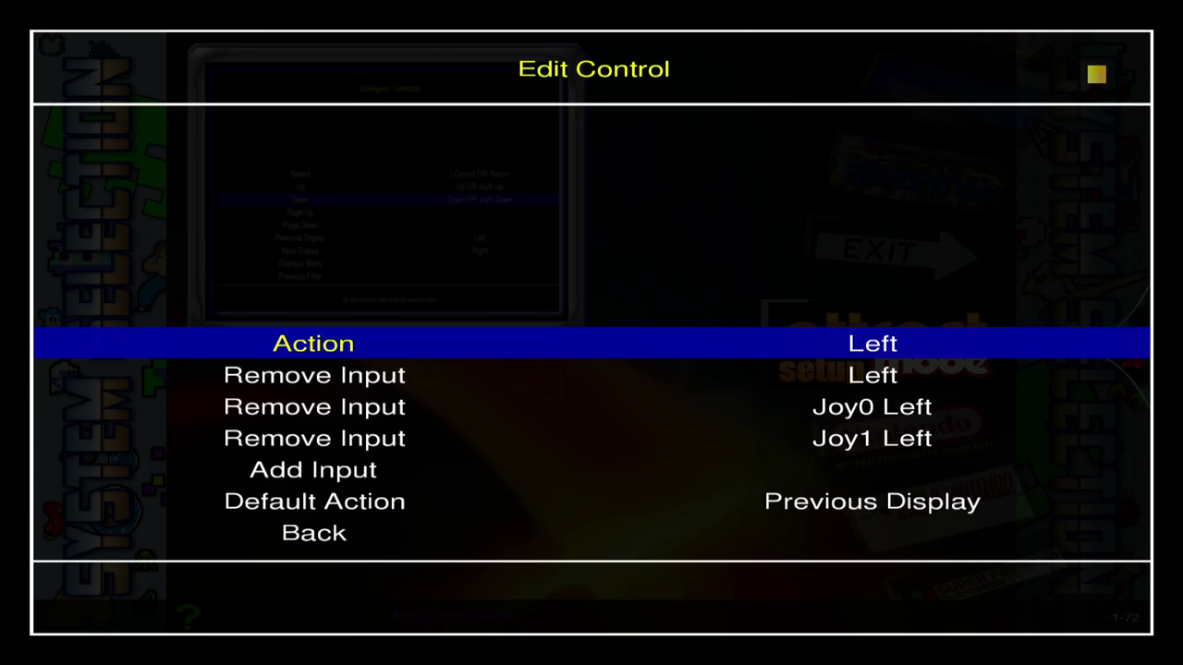
pyautogui.press('Up')
pyautogui.press('Return')
# Step: Remove the Joy0 Right and Joy1 Right mappings from the Right (Next Display) control
pyautogui.press('Down')
pyautogui.press('Return')
pyautogui.press('Down')
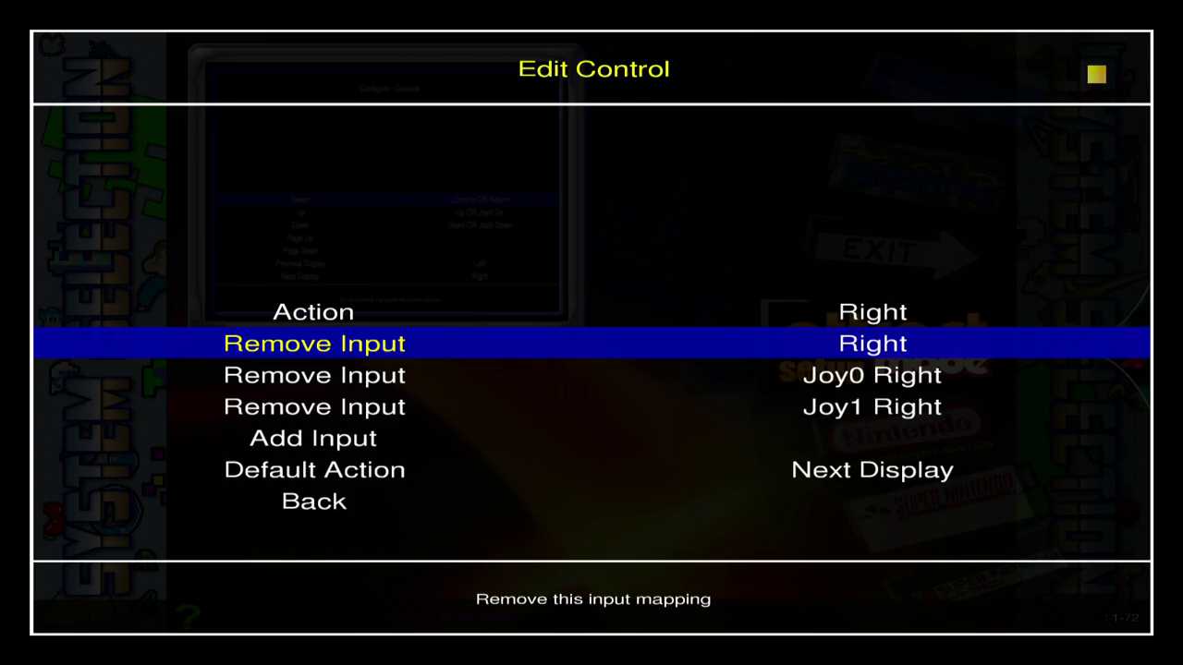
pyautogui.press('Down')
pyautogui.press('Return')
pyautogui.press('Down')
pyautogui.press('Return')
# Step: Add the first joystick's right direction, Joy0 Right, as an input for the Right control
pyautogui.press('Down')
pyautogui.press('Down')
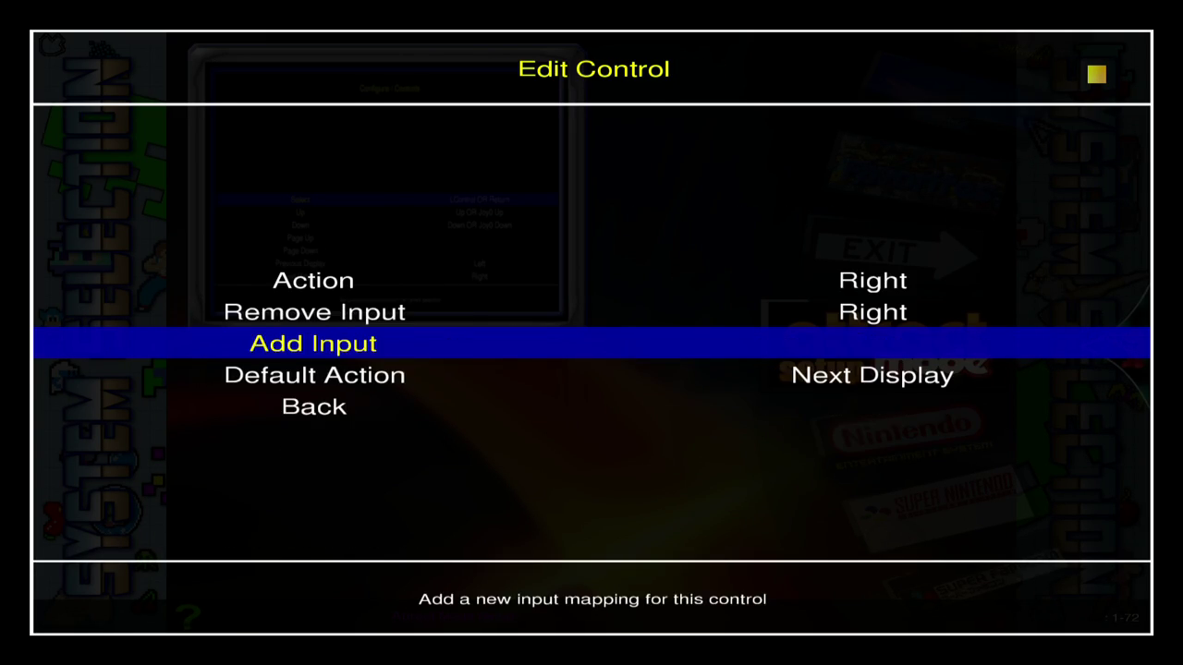
pyautogui.press('Return')
pyautogui.press('Right')
# Step: Add the second joystick's right direction, Joy1 Right, as an input for the Right control and return to the control list
pyautogui.press('Down')
pyautogui.press('Down')
pyautogui.press('Return')
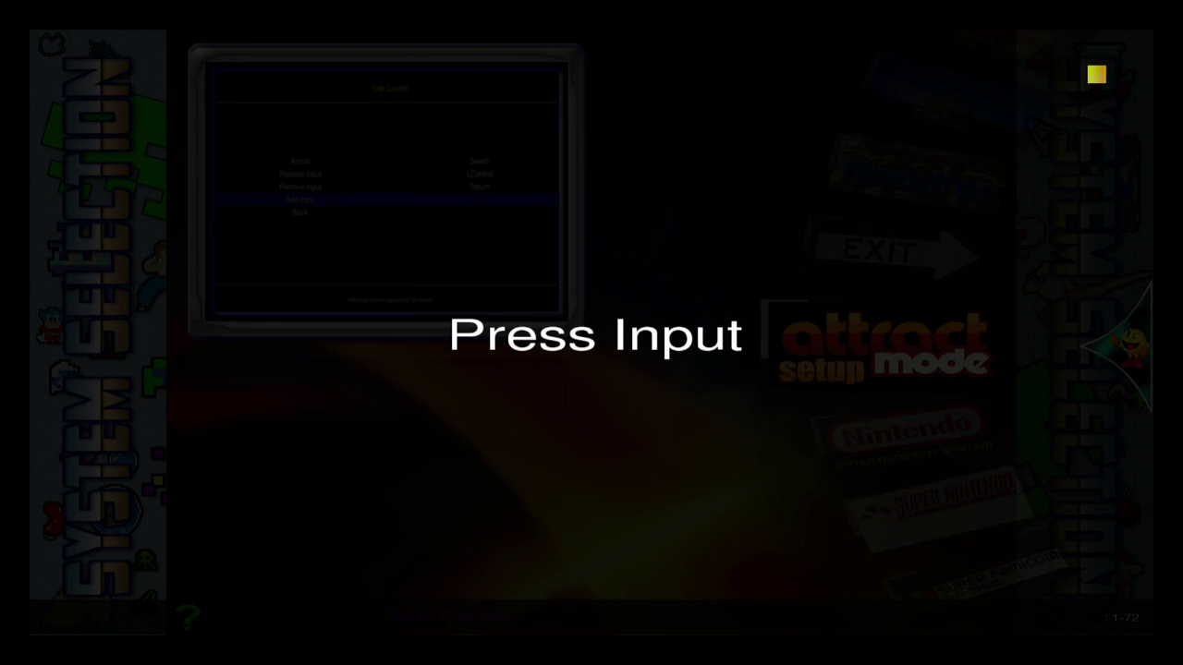
pyautogui.press('Right')
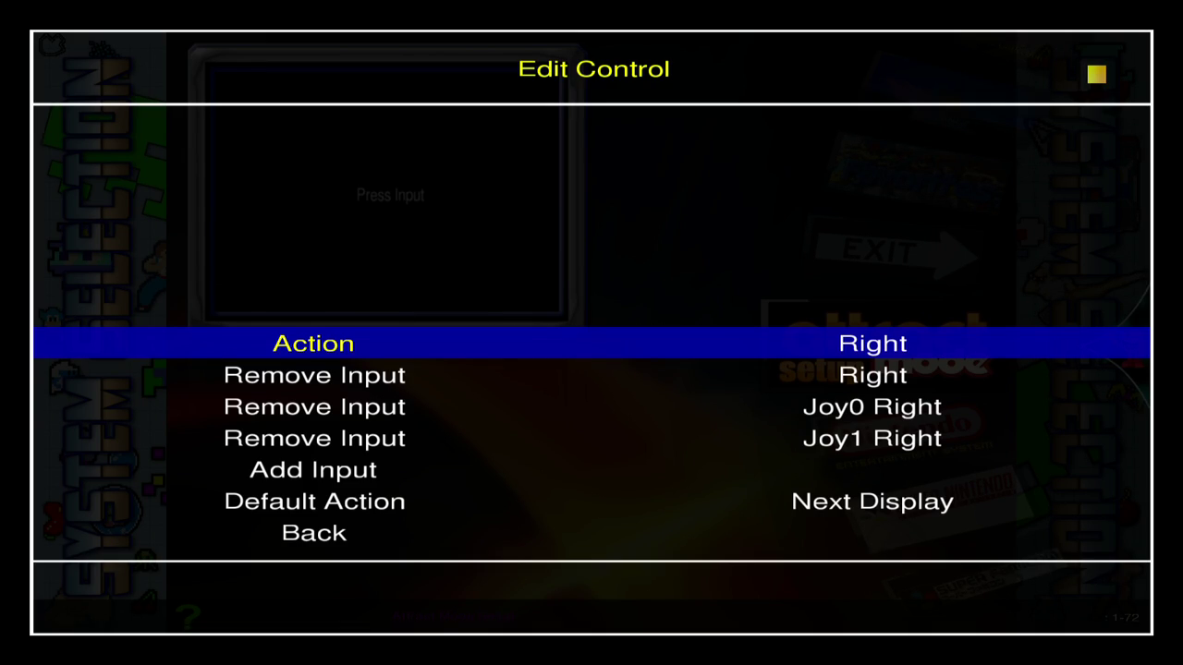
pyautogui.press('Up')
pyautogui.press('Return')
# Step: Remove the Joy0 Button0 and Joy1 Button0 mappings from the Select control, keeping Return
pyautogui.press('Down')
pyautogui.press('Return')
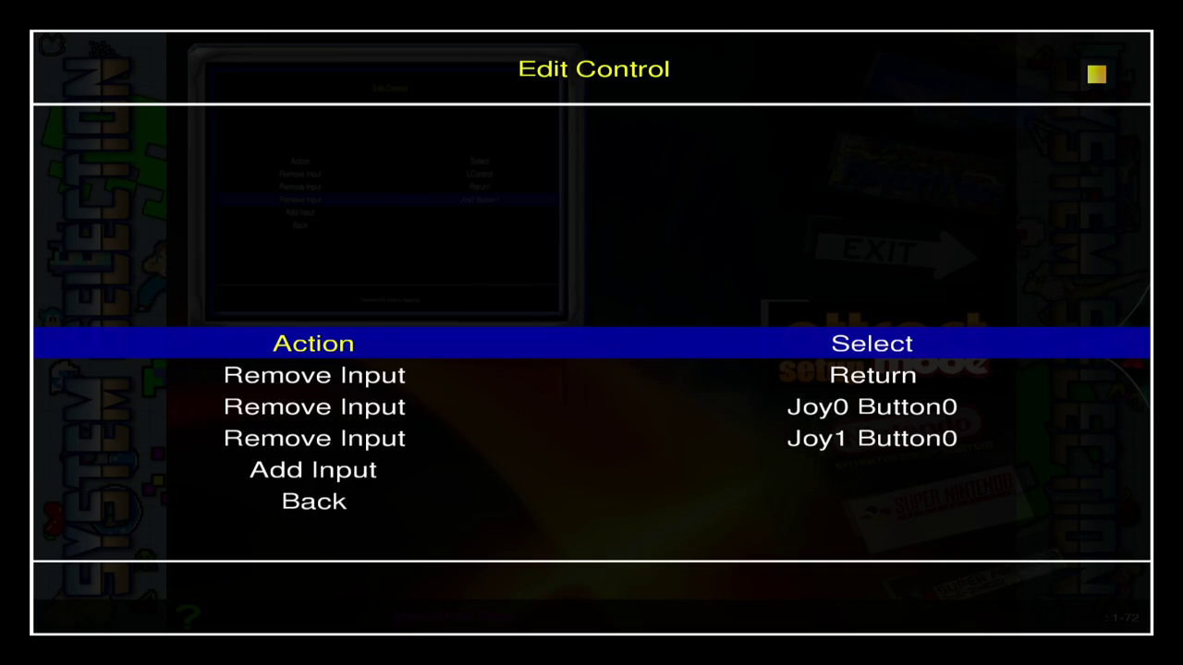
pyautogui.press('Down')
pyautogui.press('Down')
pyautogui.press('Return')
pyautogui.press('Down')
pyautogui.press('Down')
pyautogui.press('Return')
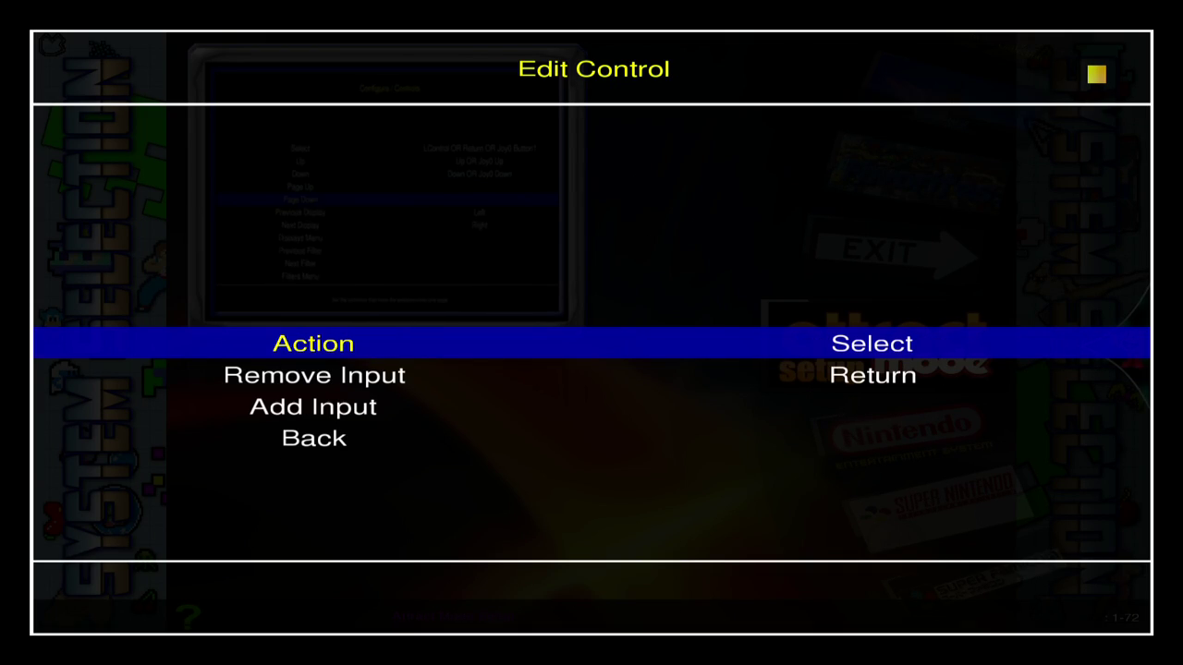
# Step: Add the first joystick's Joy0 Button0 as an input for the Select control
pyautogui.press('Down')
pyautogui.press('Down')
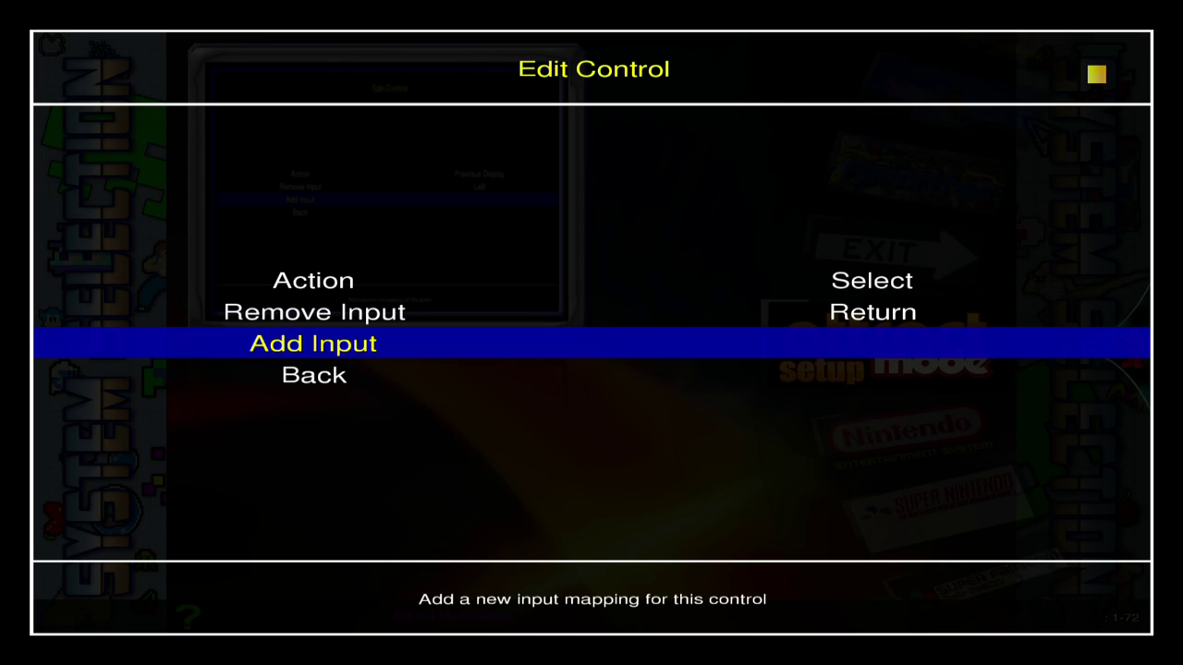
pyautogui.press('Return')
# Step: Add the second joystick's Joy1 Button0 as an input for the Select control and return to the control list
pyautogui.press('Down')
pyautogui.press('Down')
pyautogui.press('Down')
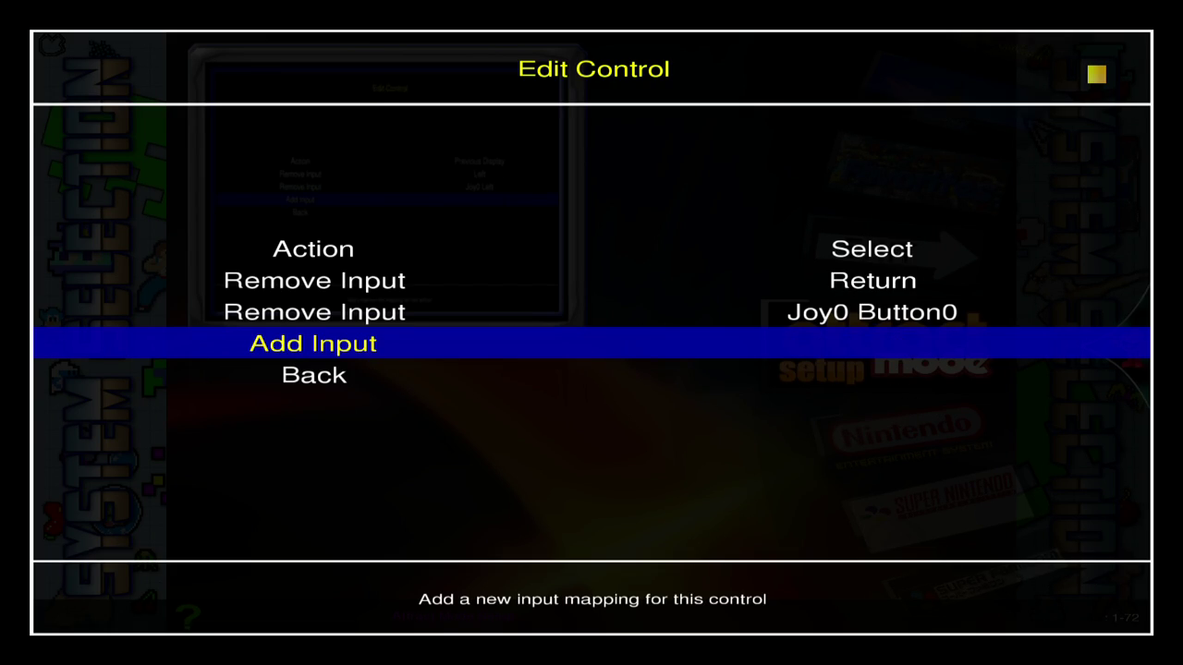
pyautogui.press('Return')
pyautogui.press('Return')
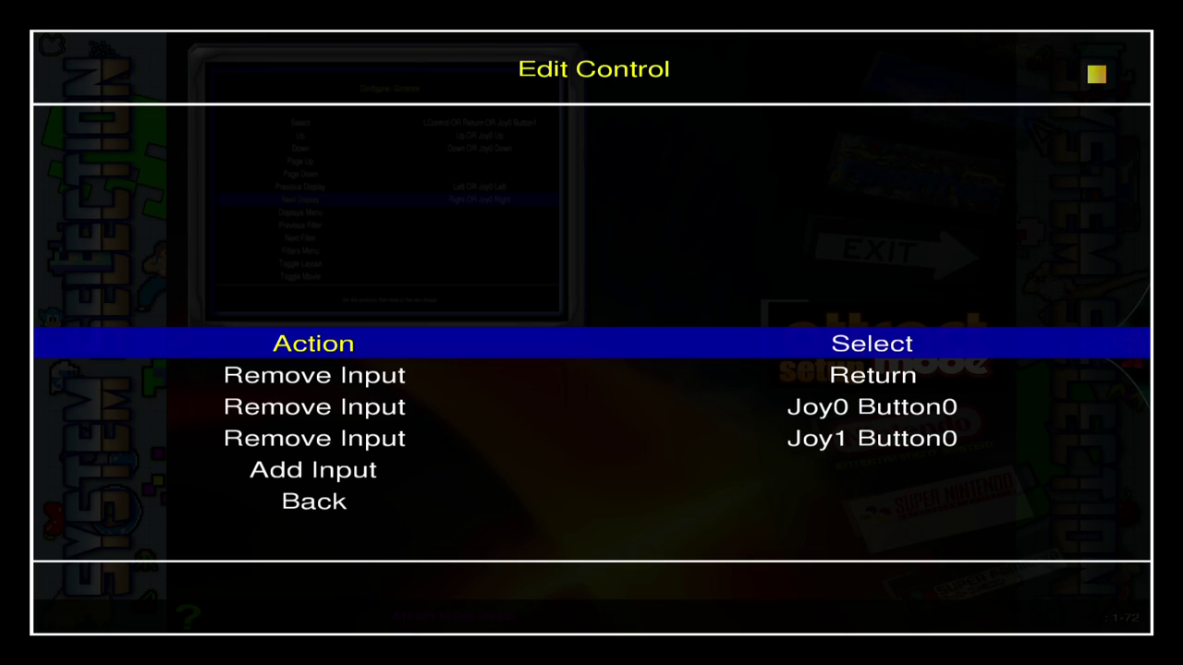
pyautogui.press('Up')
pyautogui.press('Return')
# Step: Remove the Joy0 Button7 and Joy1 Button7 mappings from the Displays Menu control, keeping the D key
pyautogui.press('Down')
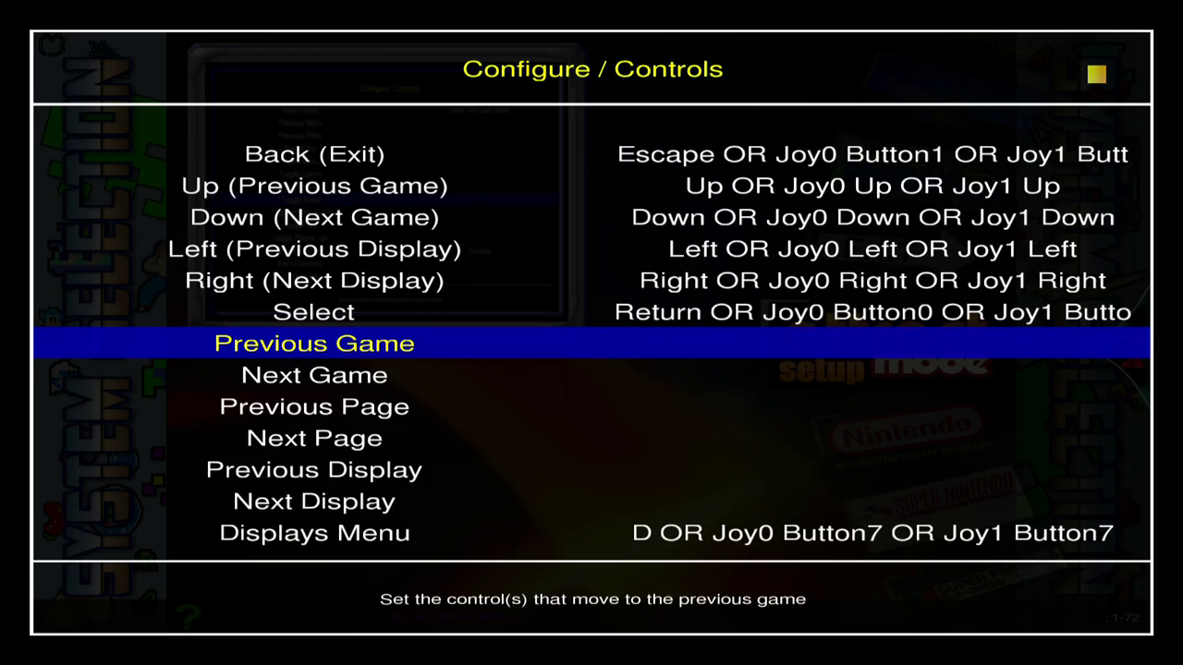
pyautogui.press('Down')
pyautogui.press('Down')
pyautogui.press('Down')
pyautogui.press('Down')
pyautogui.press('Down')
pyautogui.press('Down')
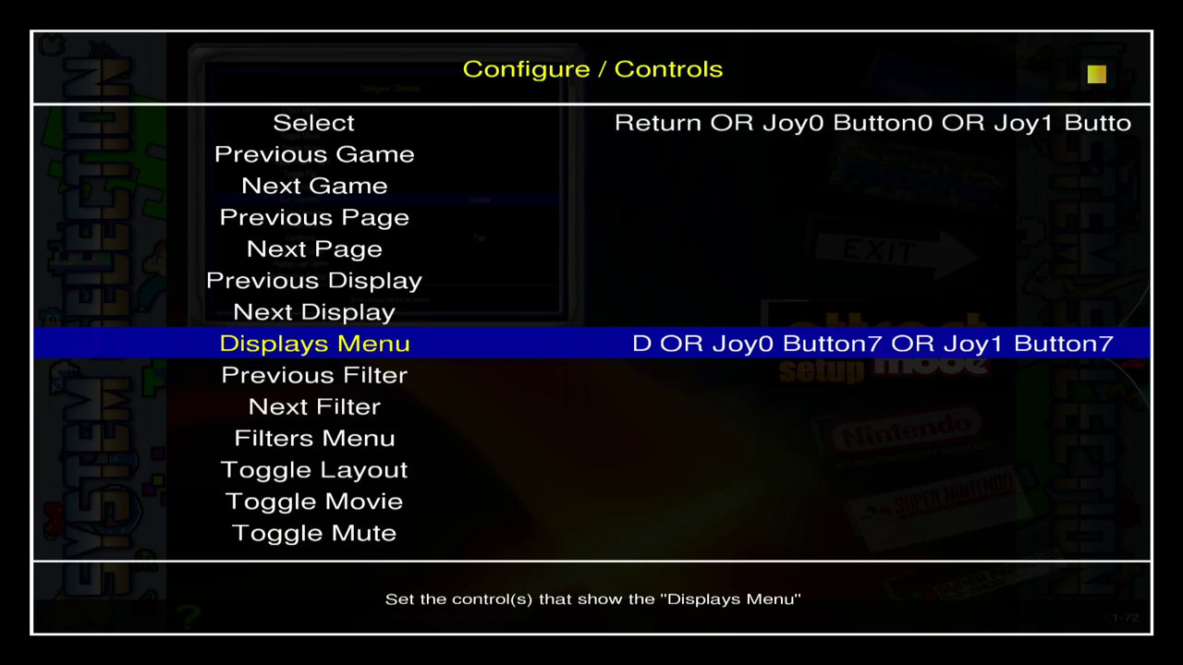
pyautogui.press('Return')
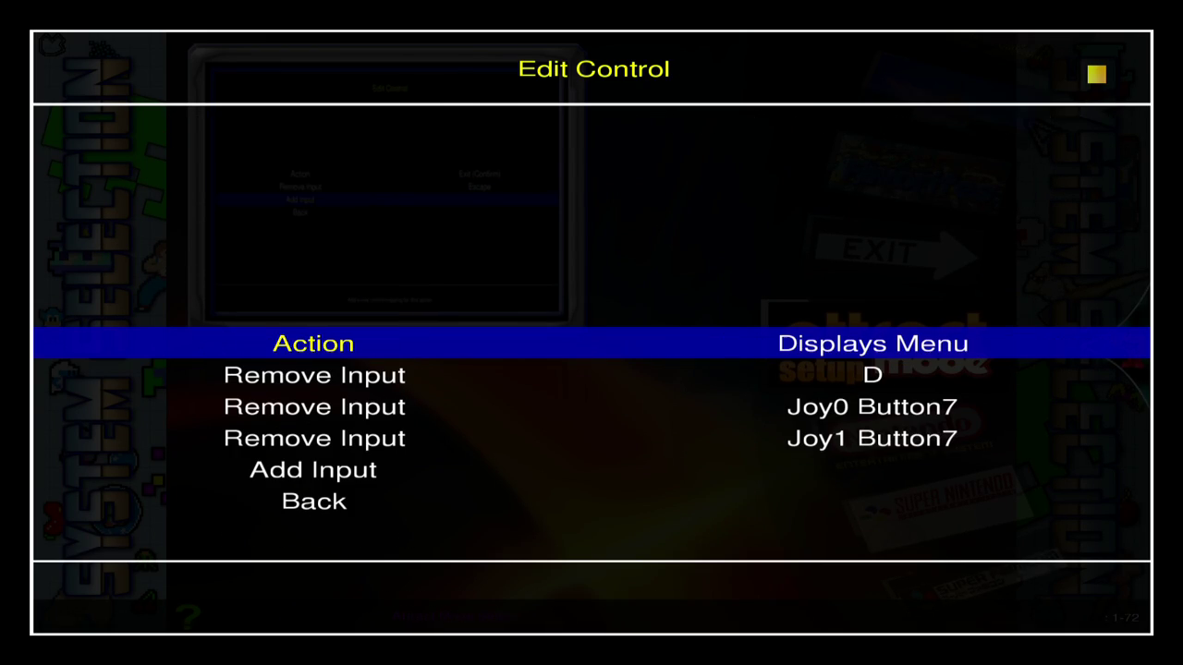
pyautogui.press('Down')
pyautogui.press('Down')
pyautogui.press('Return')
pyautogui.press('Down')
pyautogui.press('Down')
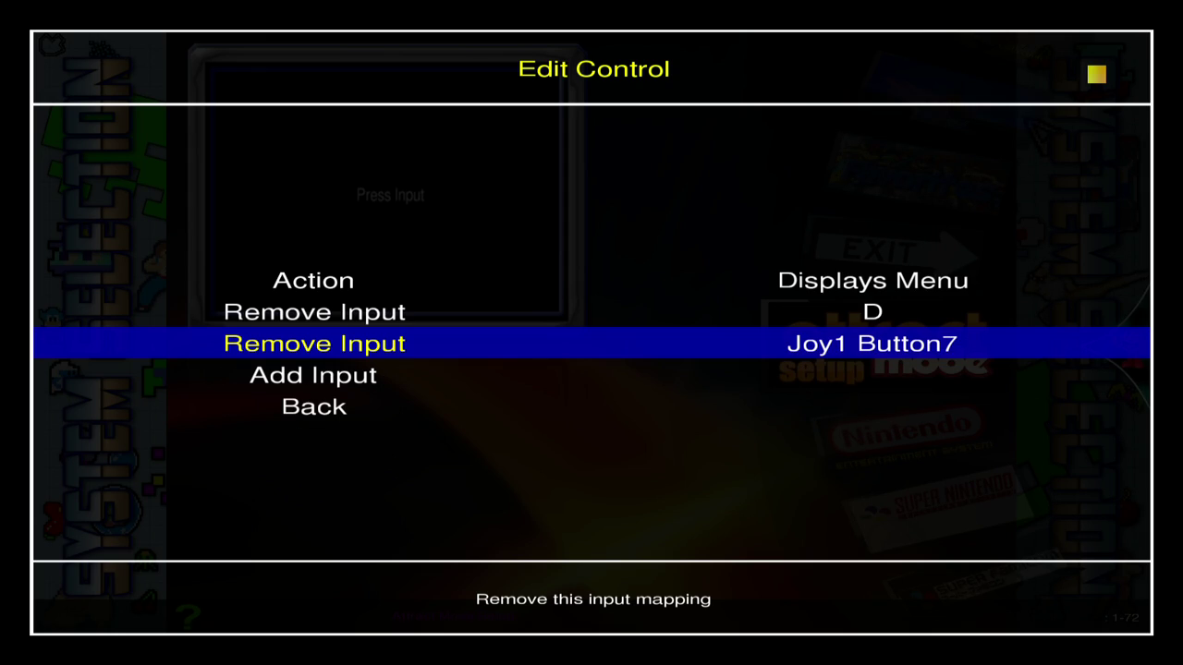
pyautogui.press('Return')
# Step: Add the first joystick's Joy0 Button7 as an input for the Displays Menu control
pyautogui.press('Down')
pyautogui.press('Down')
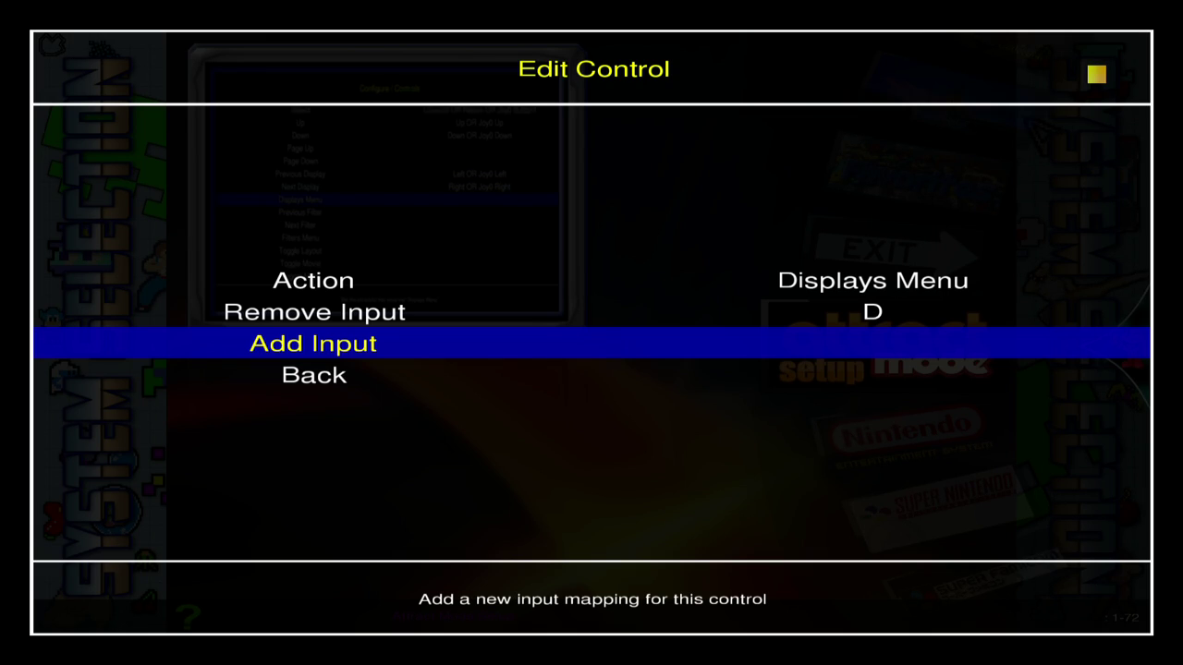
pyautogui.press('Return')
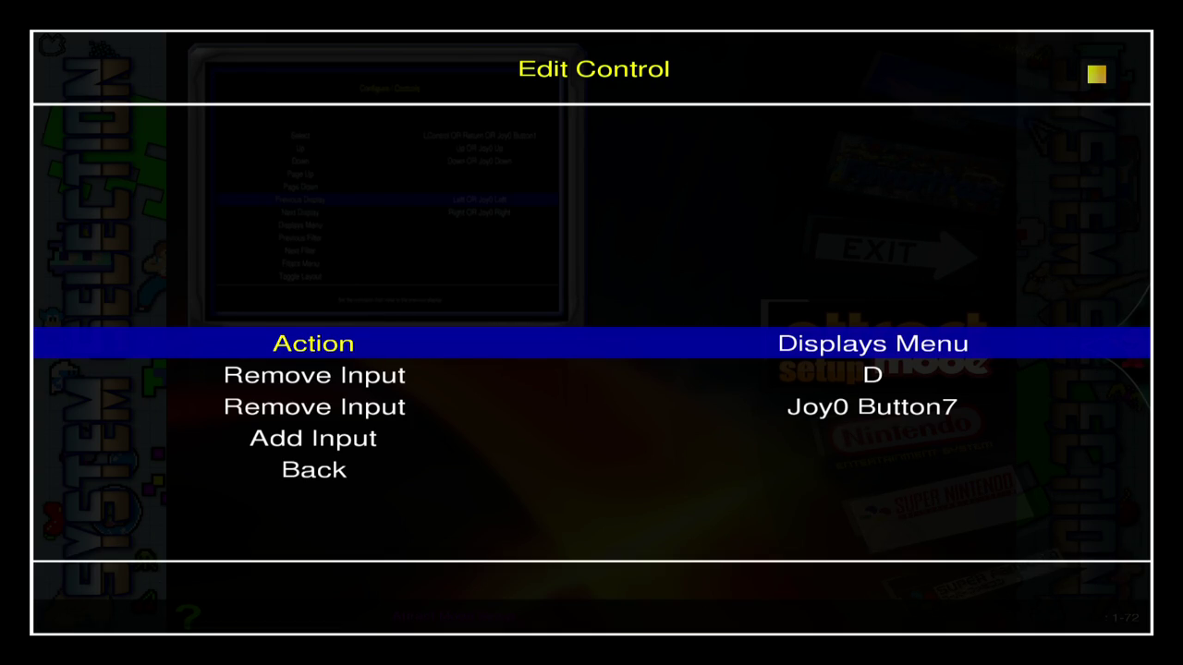
# Step: Add the second joystick's Joy1 Button7 as an input for the Displays Menu control and return to the control list
pyautogui.press('Down')
pyautogui.press('Down')
pyautogui.press('Down')
pyautogui.press('Return')
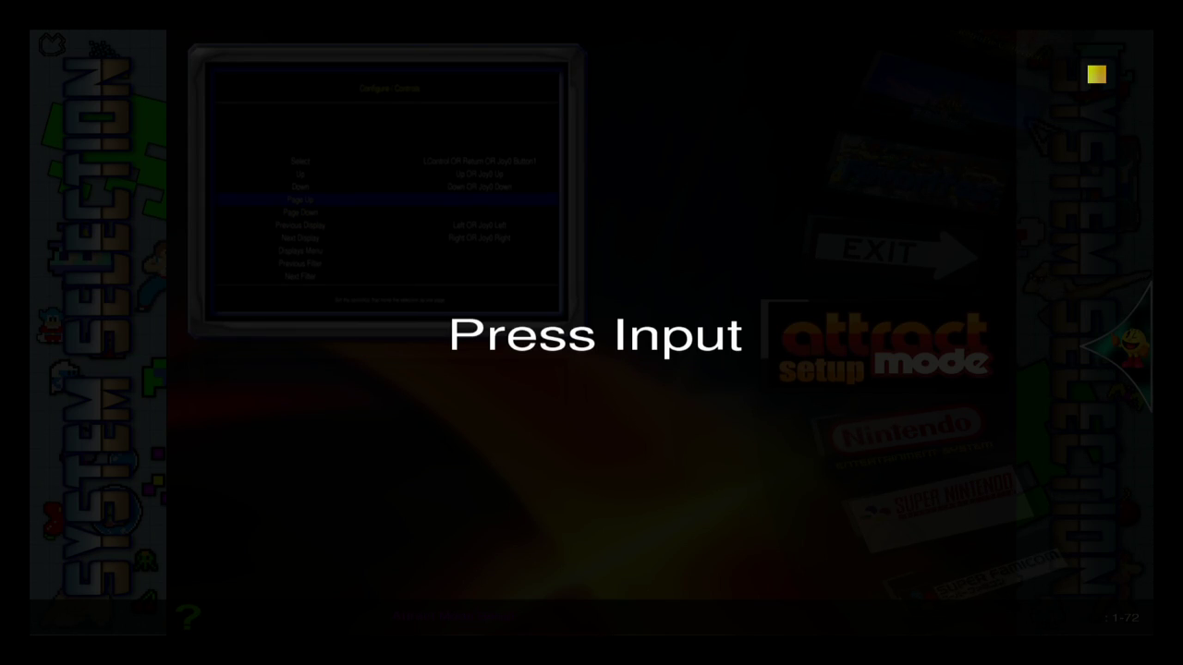
pyautogui.press('Down')
pyautogui.press('Down')
pyautogui.press('Down')
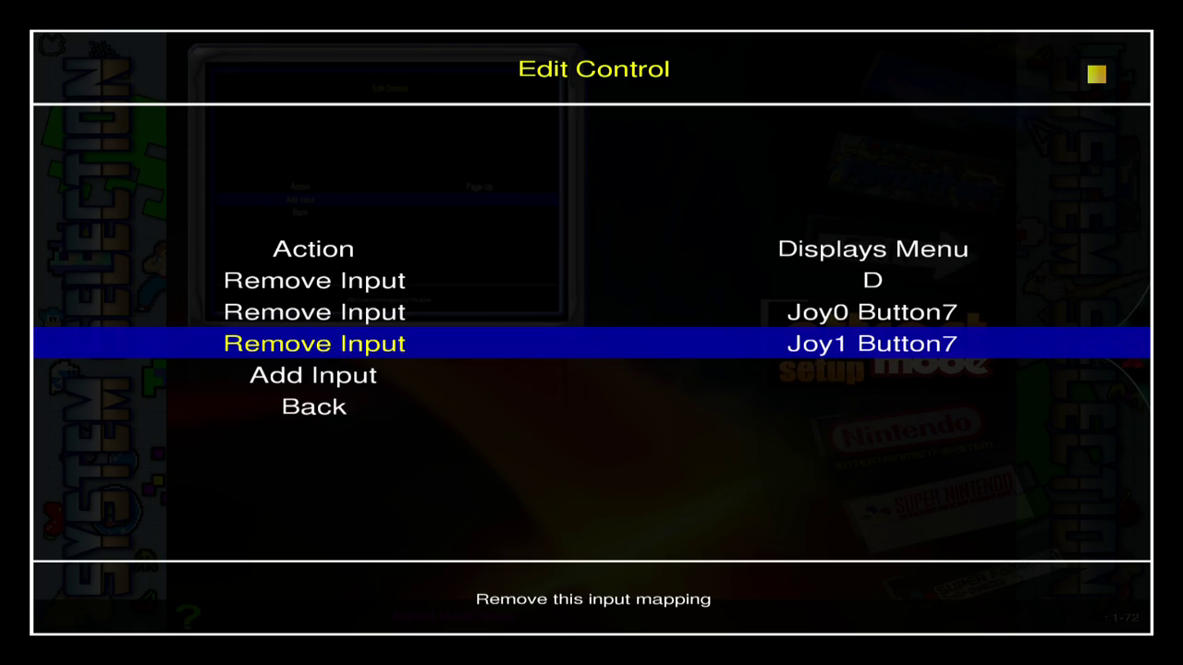
pyautogui.press('Down')
pyautogui.press('Down')
pyautogui.press('Return')
# Step: Remove the Joy0 Button6 and Joy1 Button6 mappings from the Configure control, keeping Tab
pyautogui.press('Down')
pyautogui.press('Down')
pyautogui.press('Down')
pyautogui.press('Down')
pyautogui.press('Down')
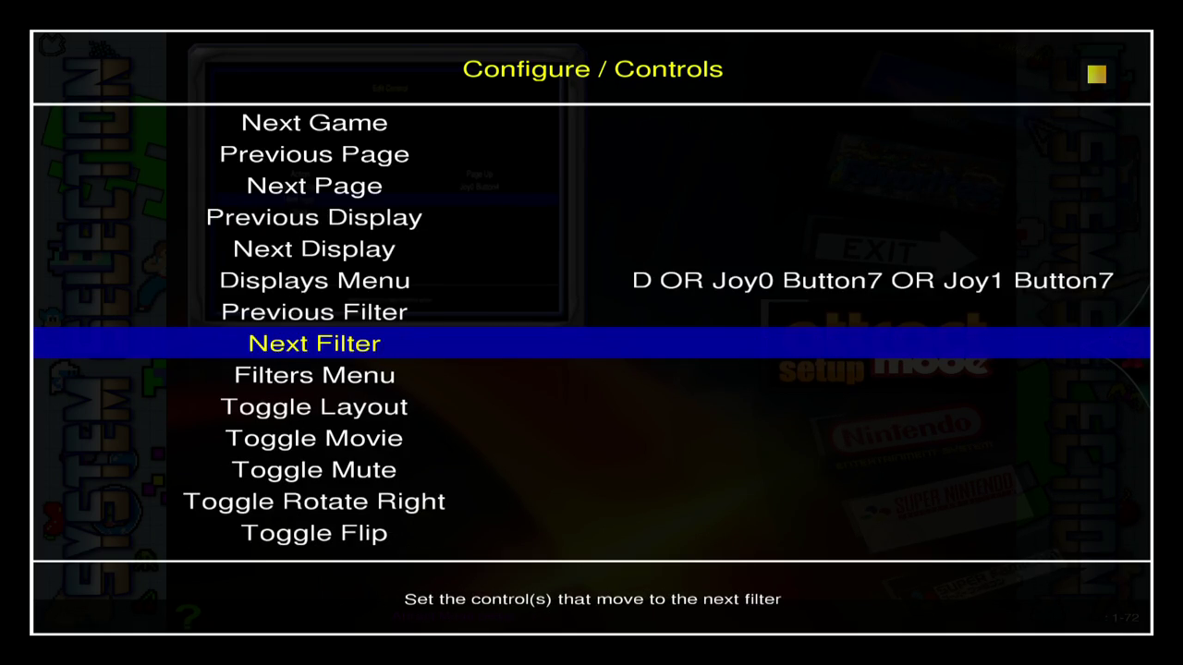
pyautogui.press('Down')
pyautogui.press('Down')
pyautogui.press('Down')
pyautogui.press('Down')
pyautogui.press('Down')
pyautogui.press('Down')
pyautogui.press('Down')
pyautogui.press('Down')
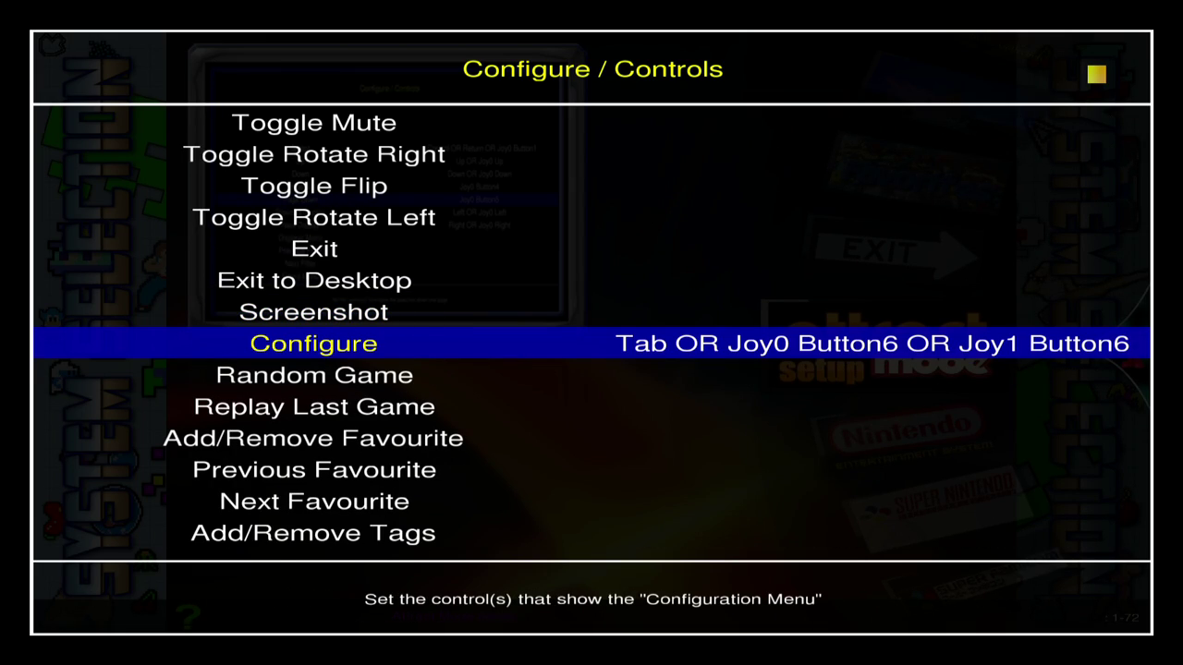
pyautogui.press('Return')
pyautogui.press('Down')
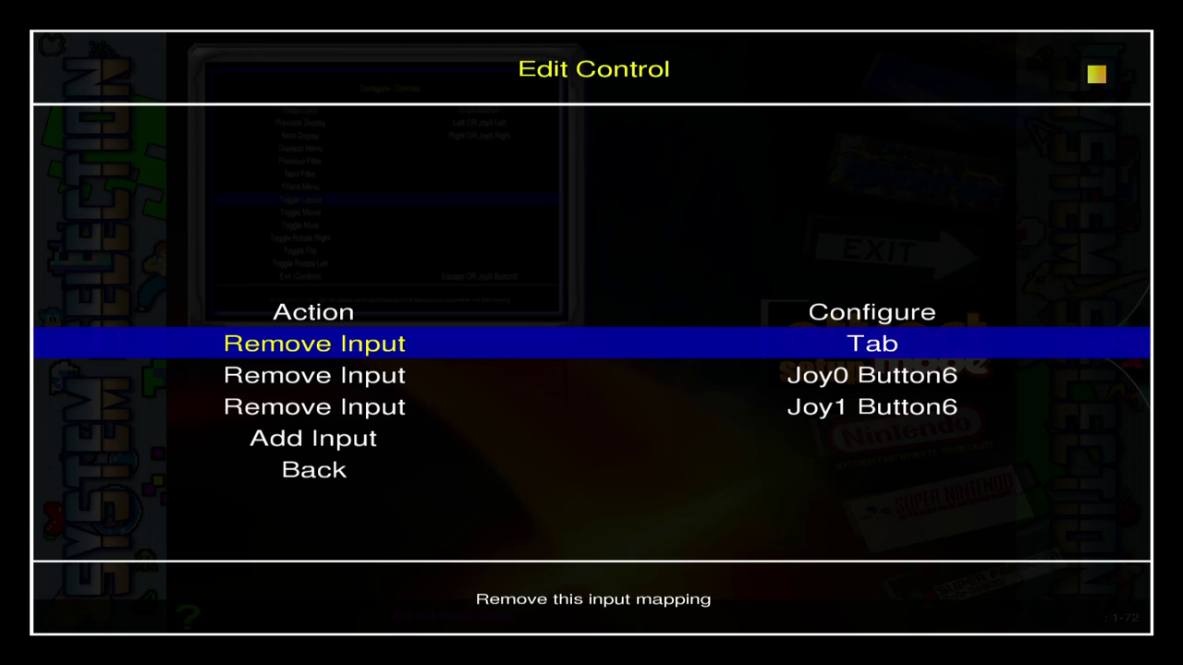
pyautogui.press('Down')
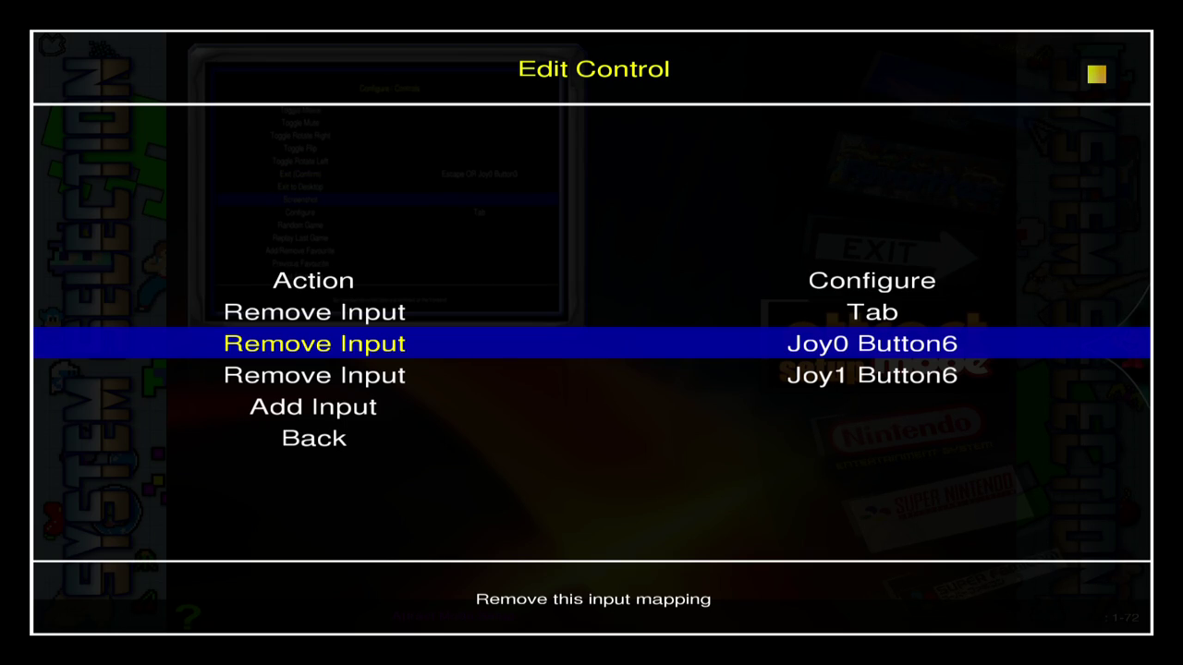
pyautogui.press('Return')
pyautogui.press('Return')
# Step: Add the first joystick's Joy0 Button6 as an input for the Configure control
pyautogui.press('Down')
pyautogui.press('Down')
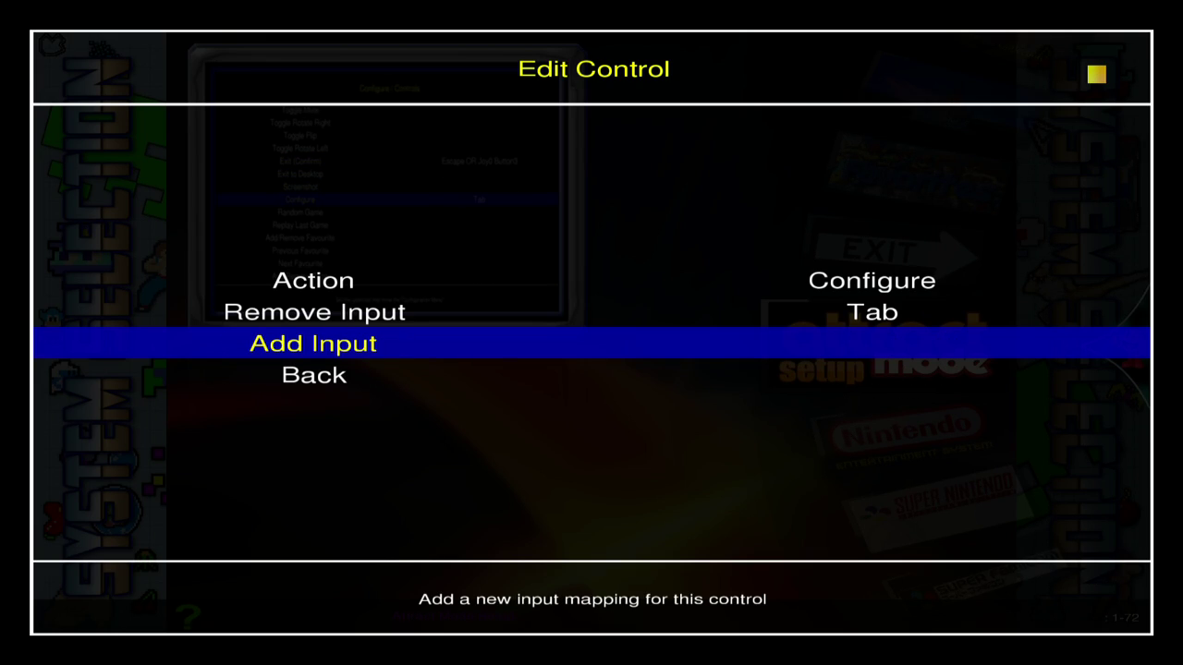
pyautogui.press('Return')
pyautogui.press('Return')
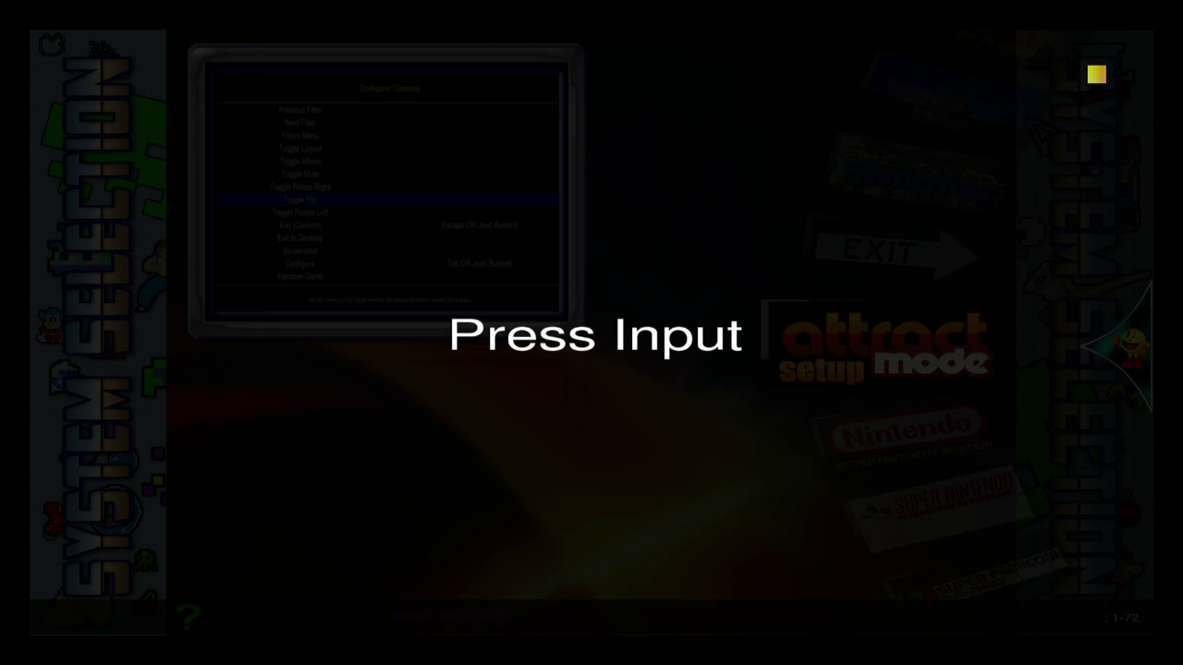
# Step: Add the second joystick's Joy1 Button6 as an input for the Configure control and return to the control list
pyautogui.press('Down')
pyautogui.press('Down')
pyautogui.press('Down')
pyautogui.press('Return')
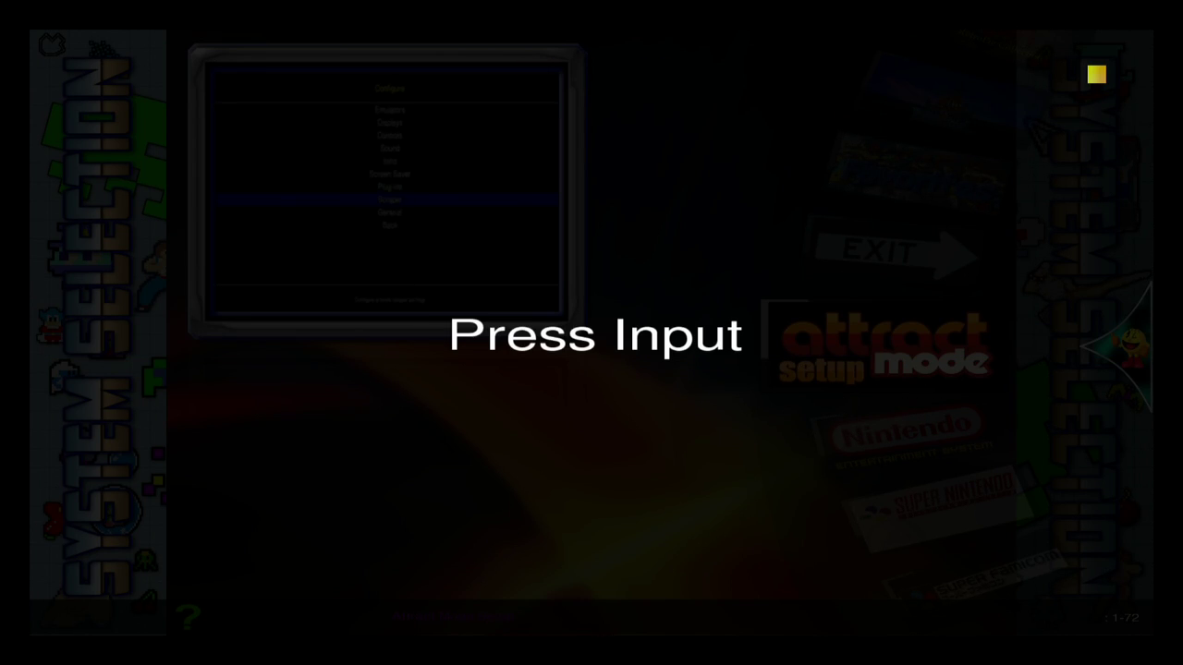
pyautogui.press('Up')
pyautogui.press('Return')
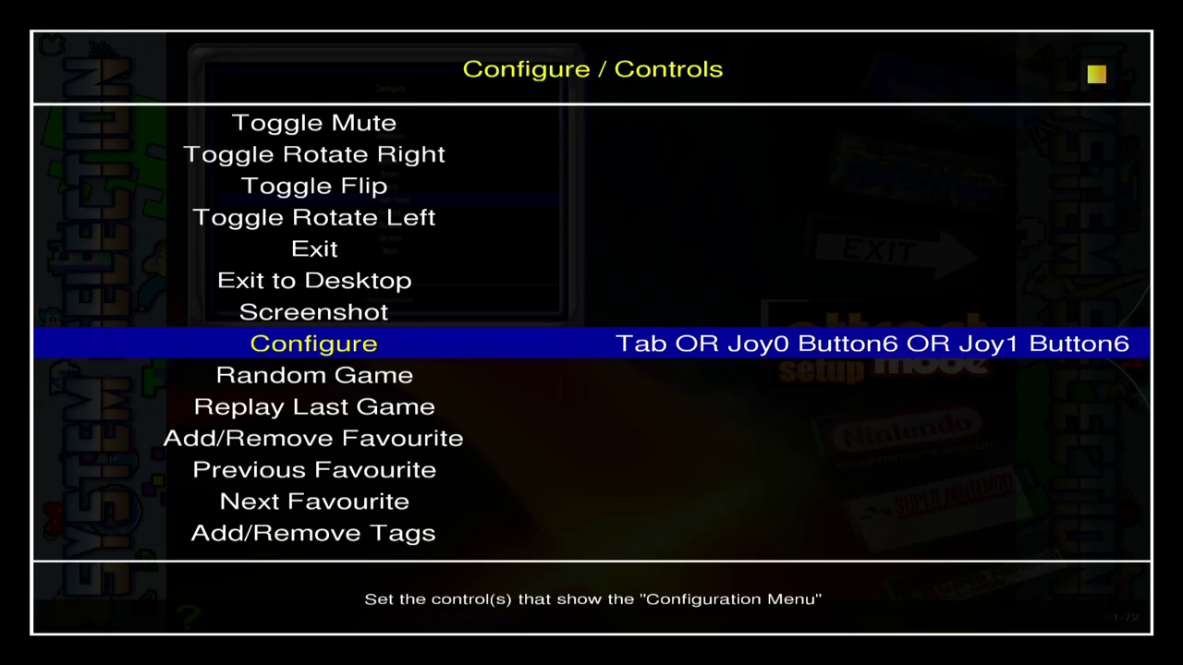
# Step: Remove the Joy0 Button4 and Joy1 Button4 mappings from the Previous Letter control
pyautogui.press('Down')
pyautogui.press('Down')
pyautogui.press('Down')
pyautogui.press('Down')
pyautogui.press('Down')
pyautogui.press('Down')
pyautogui.press('Down')
pyautogui.press('Down')
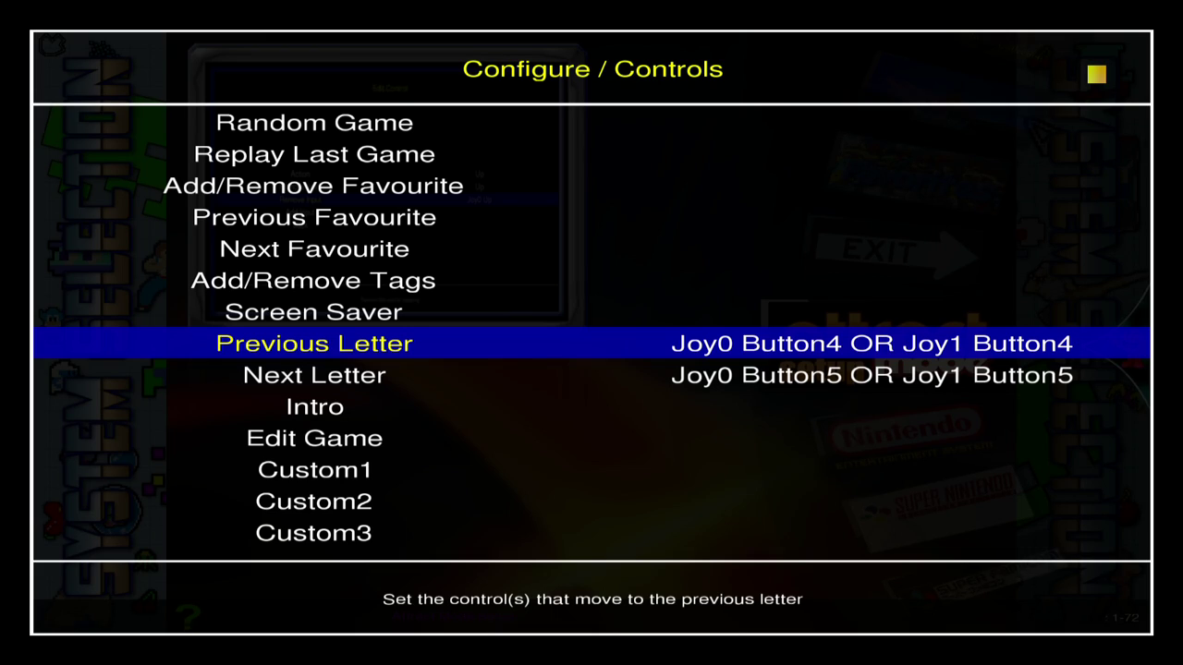
pyautogui.press('Return')
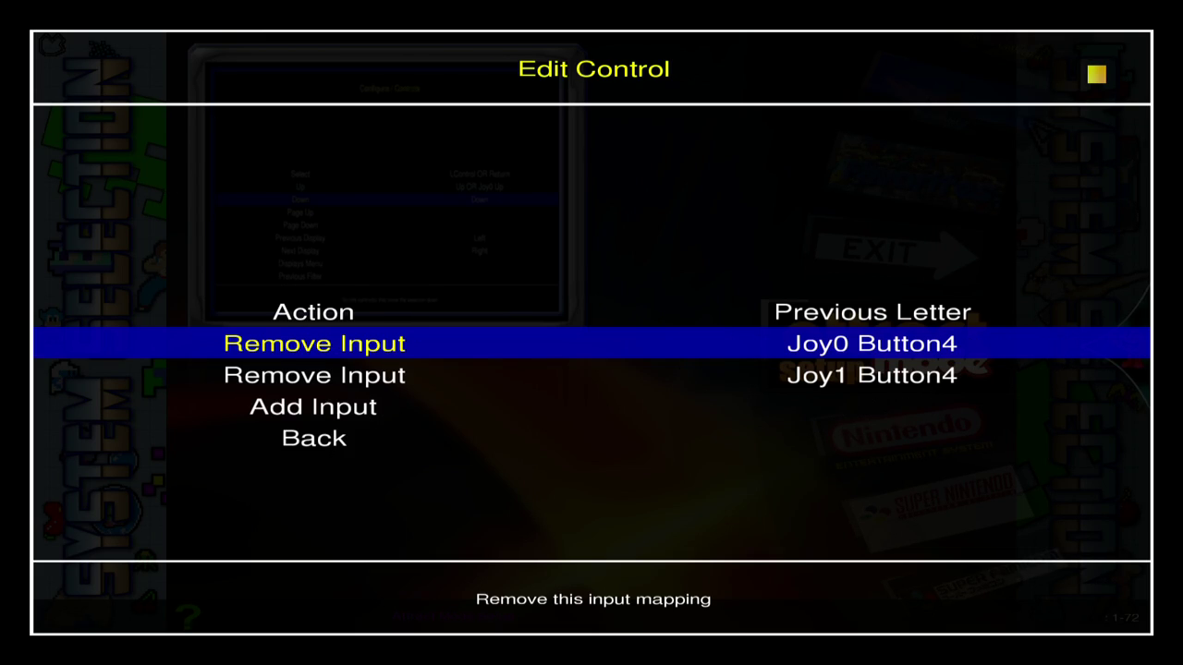
pyautogui.press('Down')
pyautogui.press('Up')
pyautogui.press('Return')
pyautogui.press('Return')
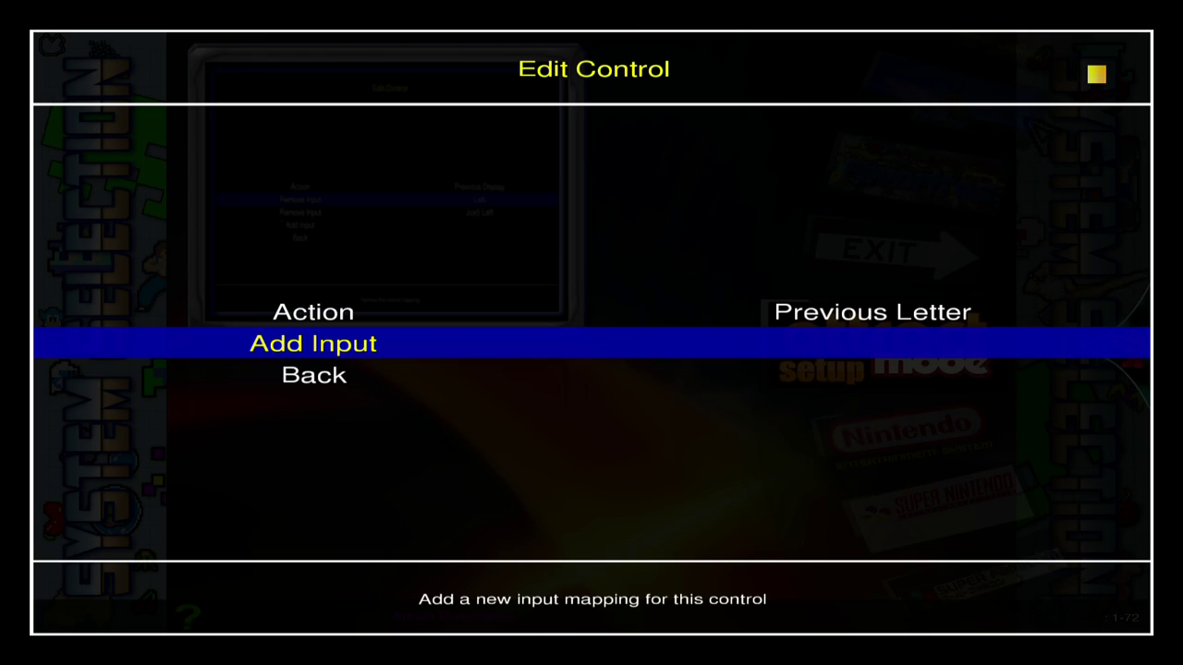
# Step: Add Joy0 Button4 and Joy1 Button4 as inputs for the Previous Letter control and return to the control list
pyautogui.press('Return')
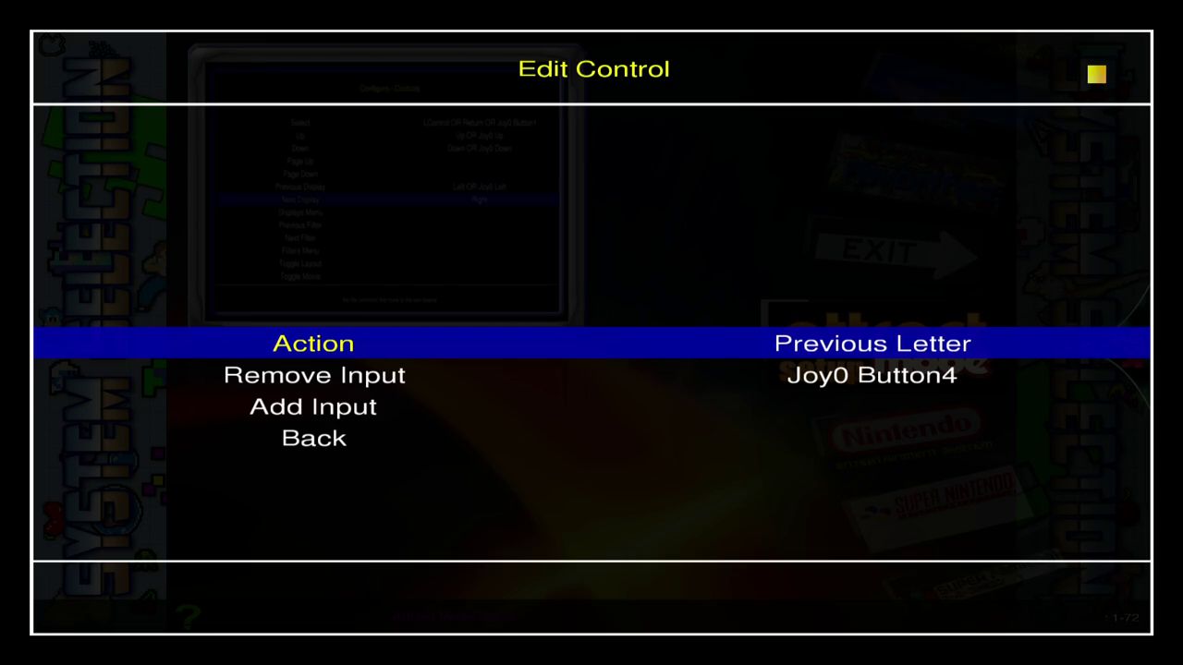
pyautogui.press('Down')
pyautogui.press('Down')
pyautogui.press('Return')
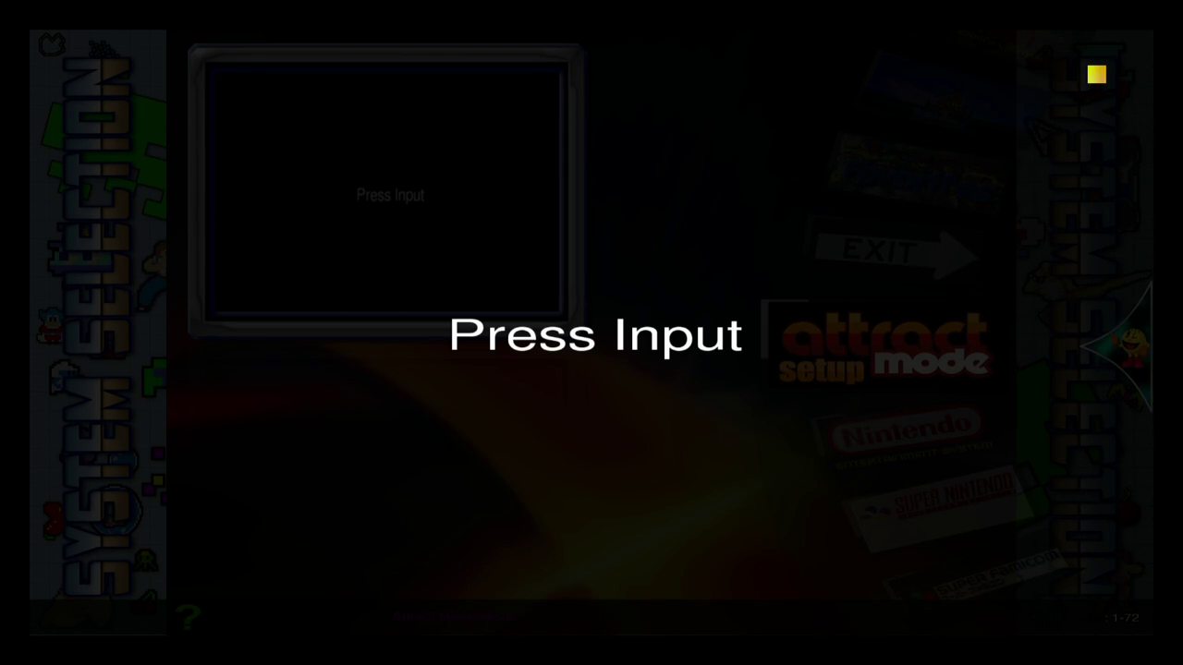
pyautogui.press('Down')
pyautogui.press('Down')
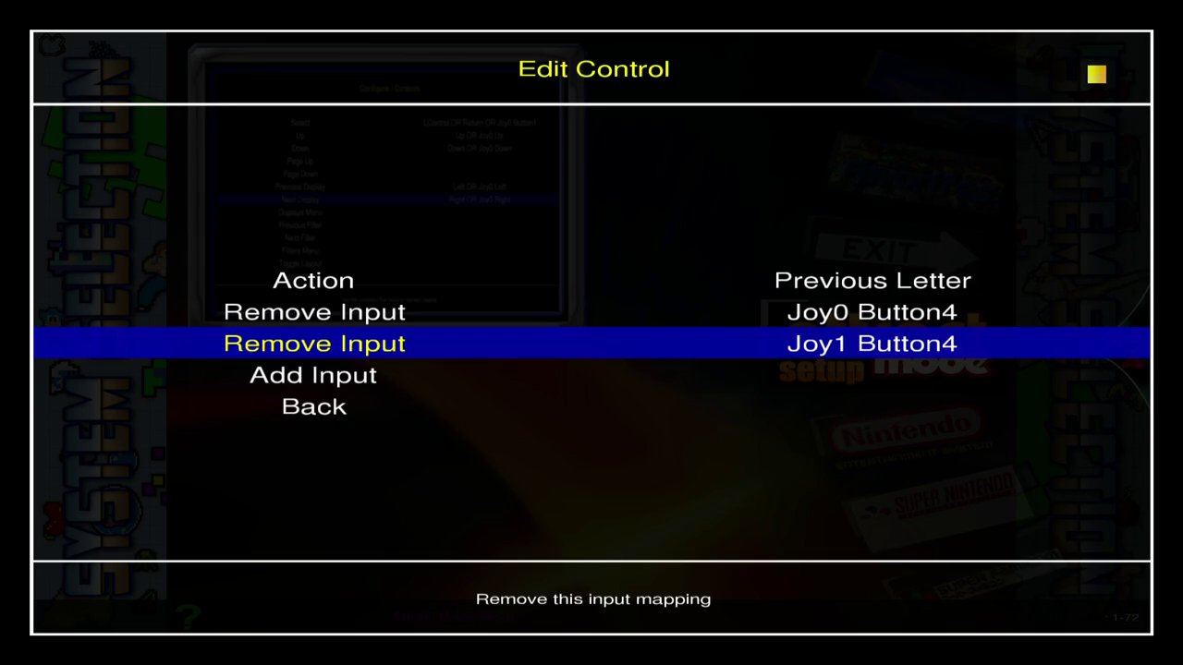
pyautogui.press('Down')
pyautogui.press('Down')
pyautogui.press('Return')
# Step: Remove the Joy0 Button5 and Joy1 Button5 mappings from the Next Letter control
pyautogui.press('Down')
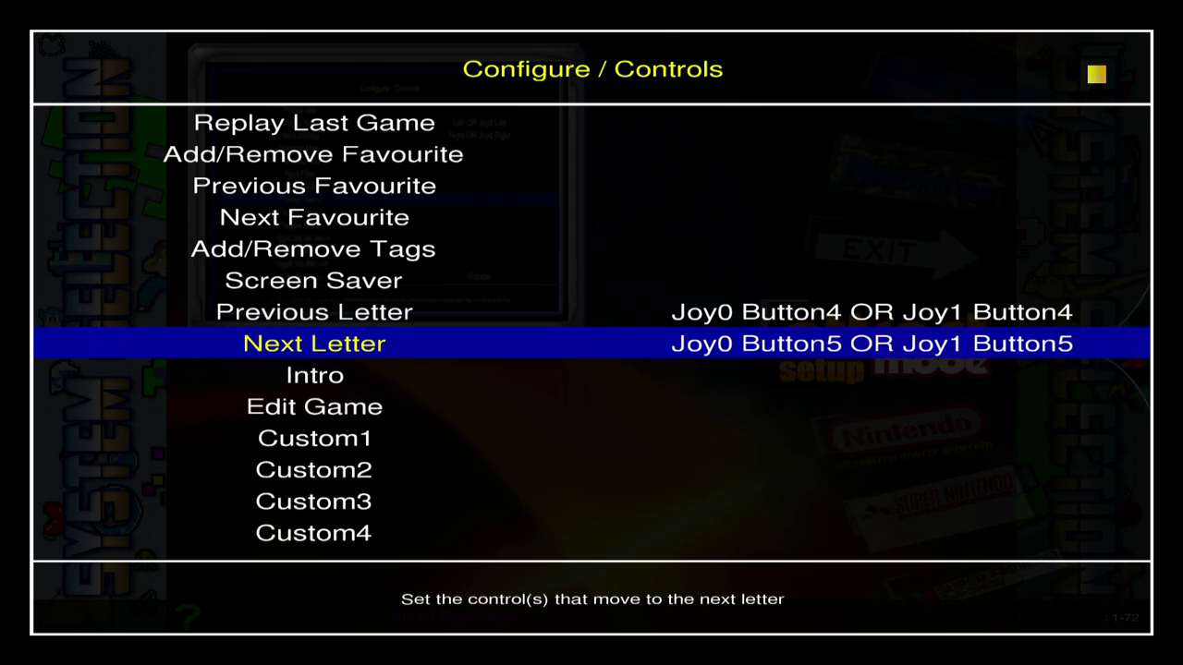
pyautogui.press('Return')
pyautogui.press('Down')
pyautogui.press('Return')
pyautogui.press('Return')
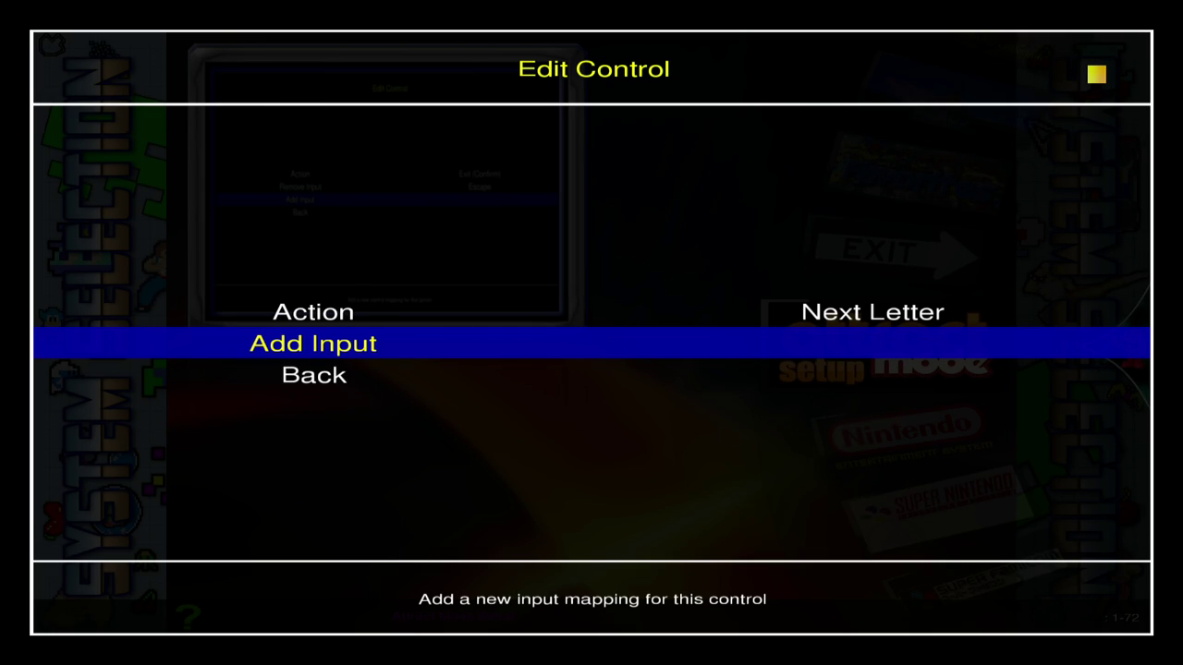
# Step: Add Joy0 Button5 and Joy1 Button5 as inputs for the Next Letter control and return to the control list
pyautogui.press('Return')
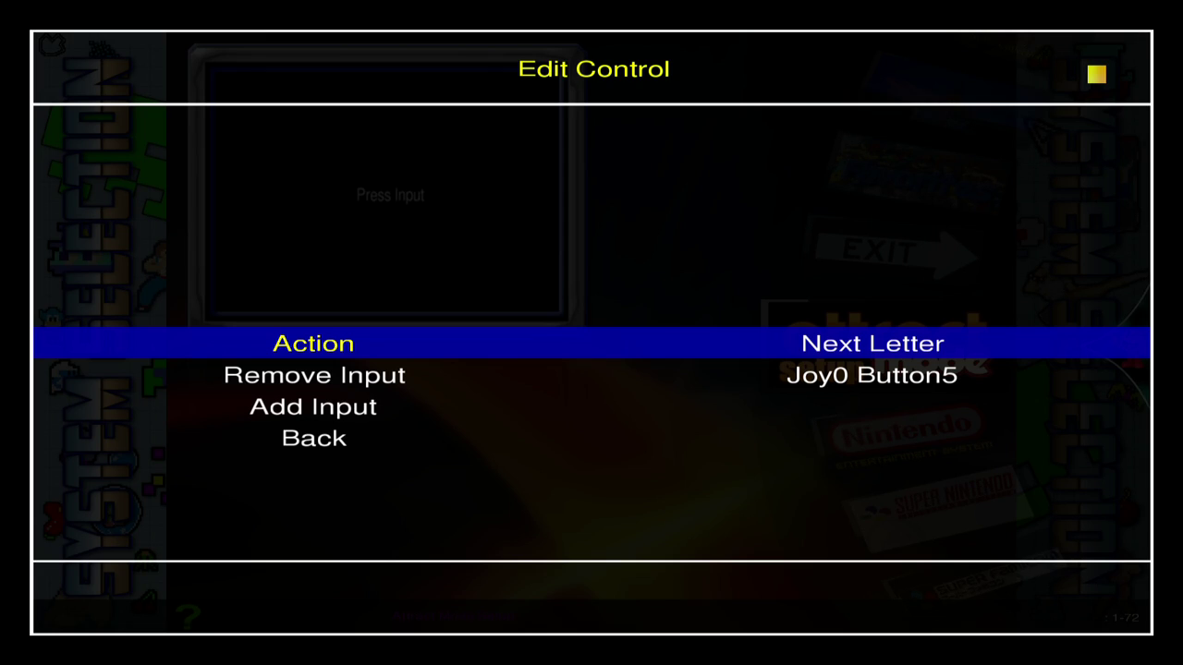
pyautogui.press('Down')
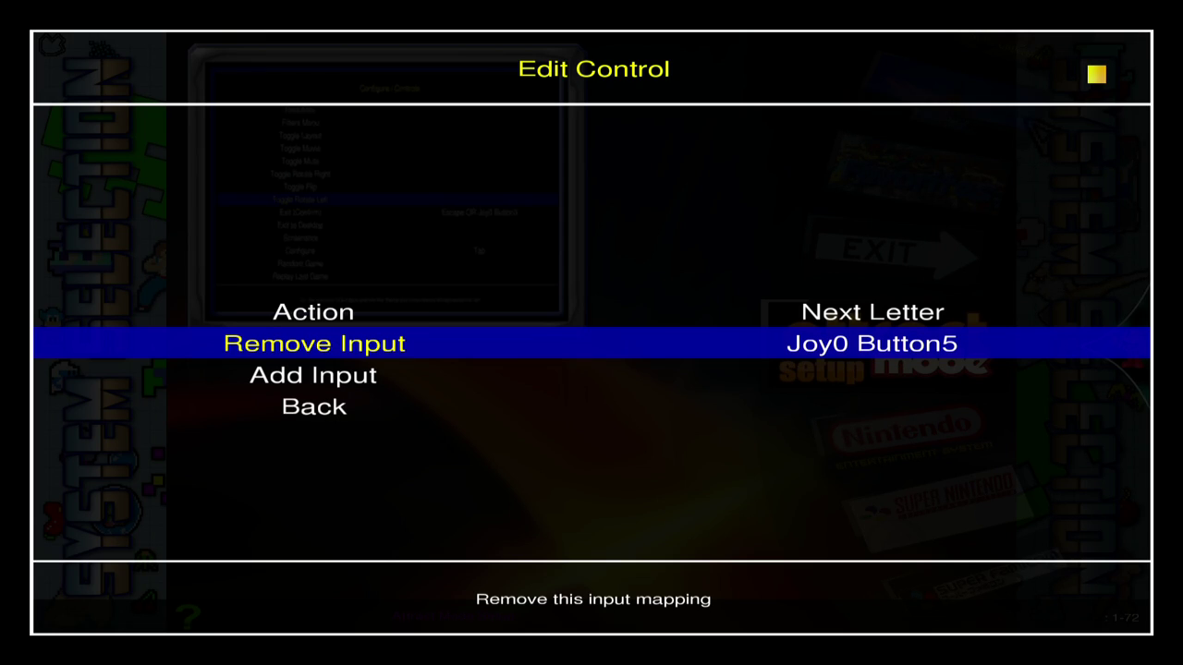
pyautogui.press('Down')
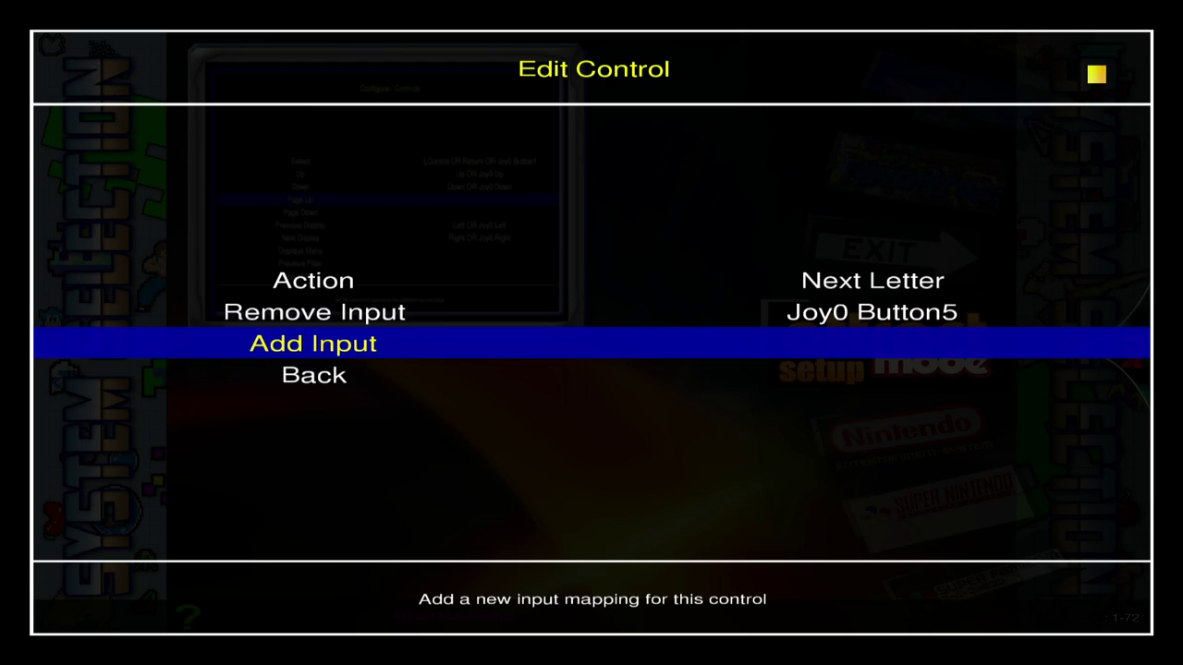
pyautogui.press('Return')
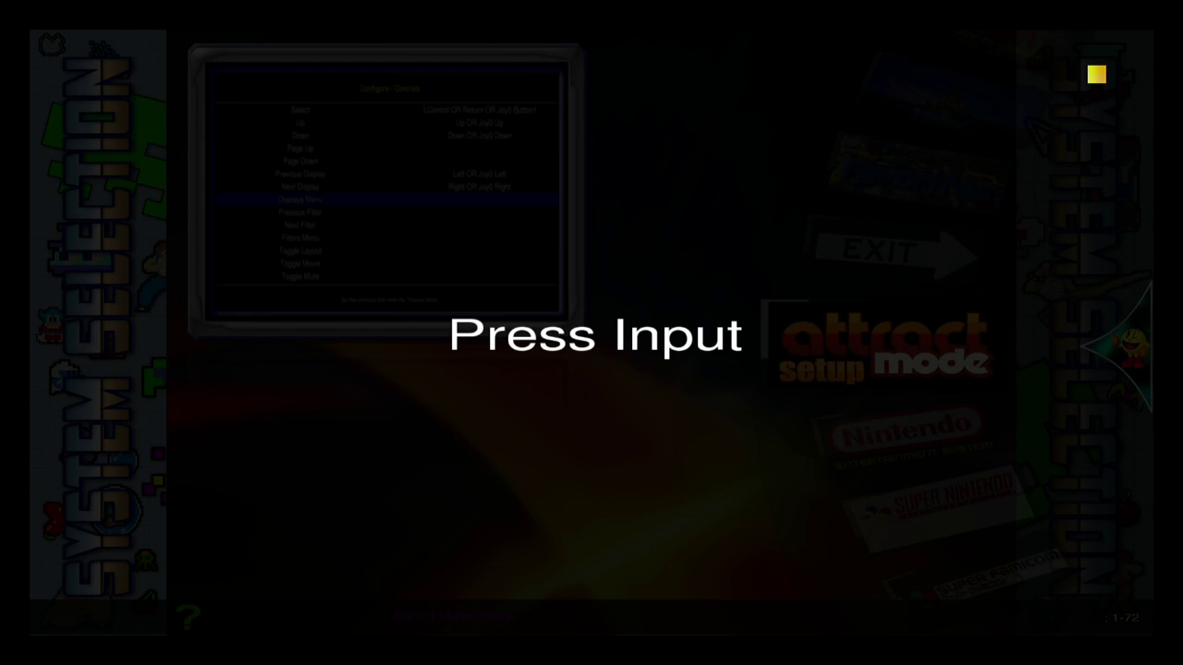
pyautogui.press('Up')
pyautogui.press('Return')
# Step: Leave the control settings and exit the configuration menu to the system selection wheel
pyautogui.press('Down')
pyautogui.press('Down')
pyautogui.press('Down')
pyautogui.press('Down')
pyautogui.press('Down')
pyautogui.press('Down')
pyautogui.press('Down')
pyautogui.press('Down')
pyautogui.press('Down')
pyautogui.press('Down')
pyautogui.press('Down')
pyautogui.press('Down')
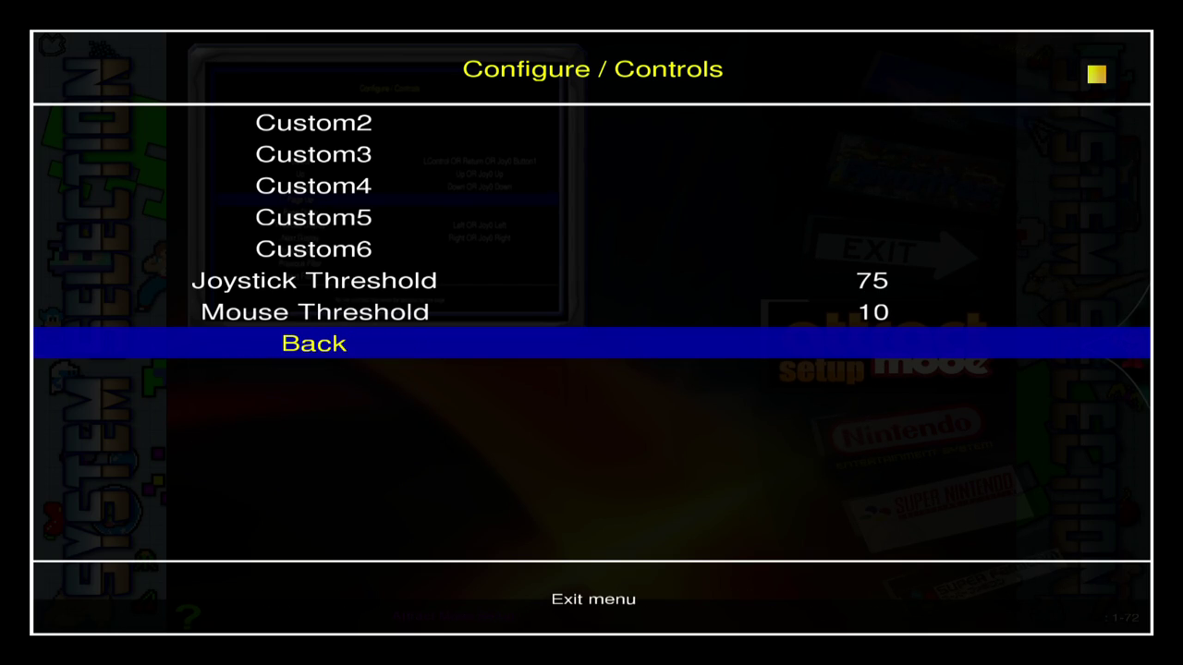
pyautogui.press('Return')
pyautogui.press('Down')
pyautogui.press('Down')
pyautogui.press('Down')
pyautogui.press('Down')
pyautogui.press('Down')
pyautogui.press('Down')
pyautogui.press('Down')
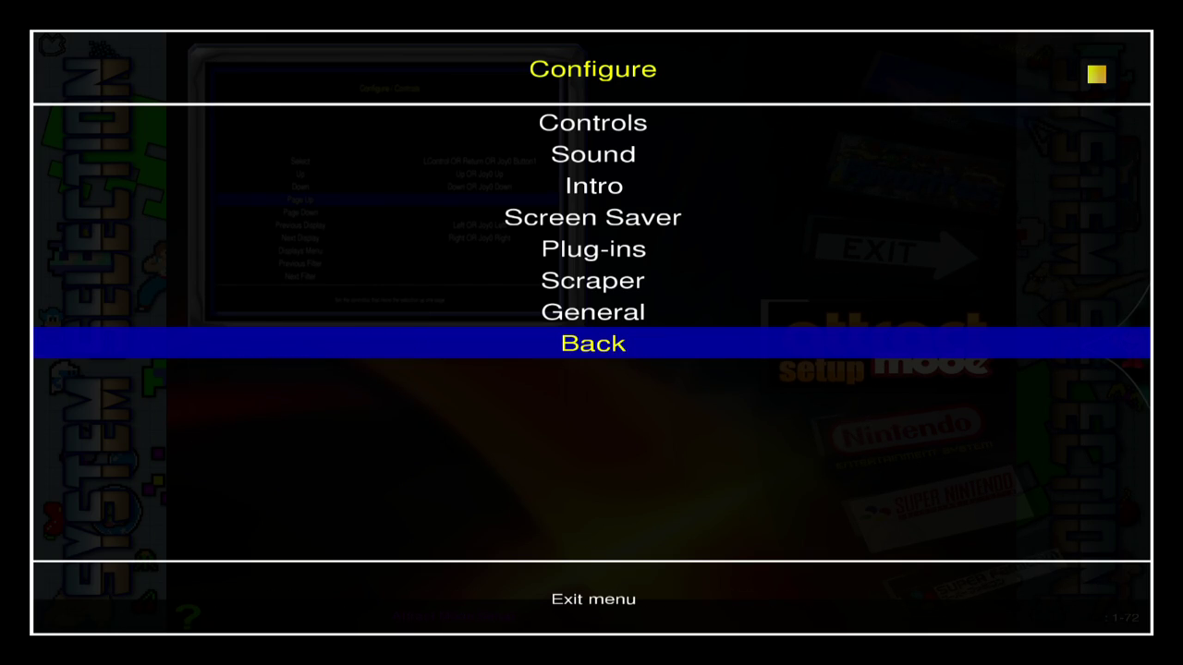
pyautogui.press('Return')
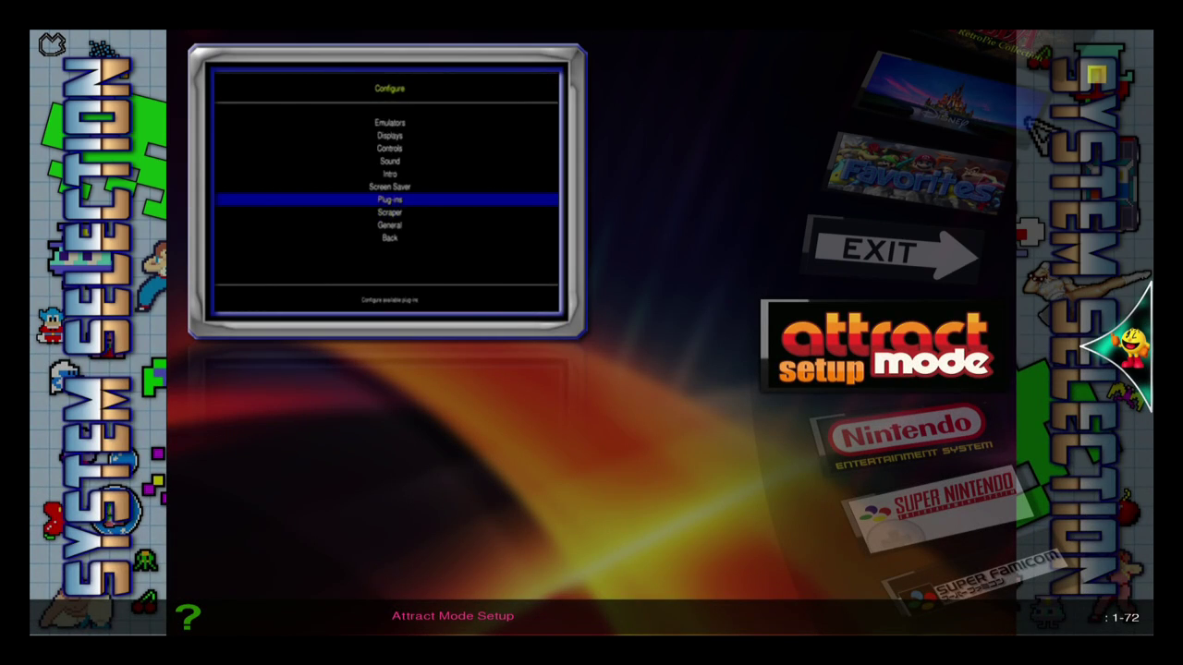
pyautogui.press('Up')
pyautogui.press('Up')
pyautogui.press('Up')
pyautogui.press('Up')
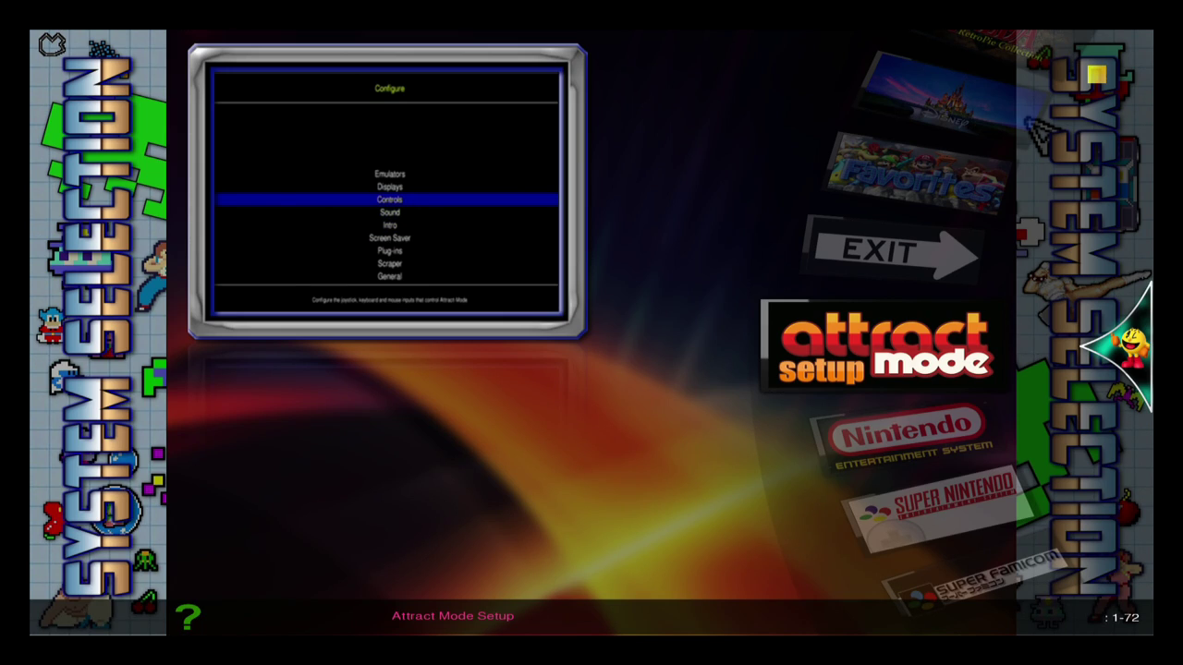
pyautogui.press('Return')
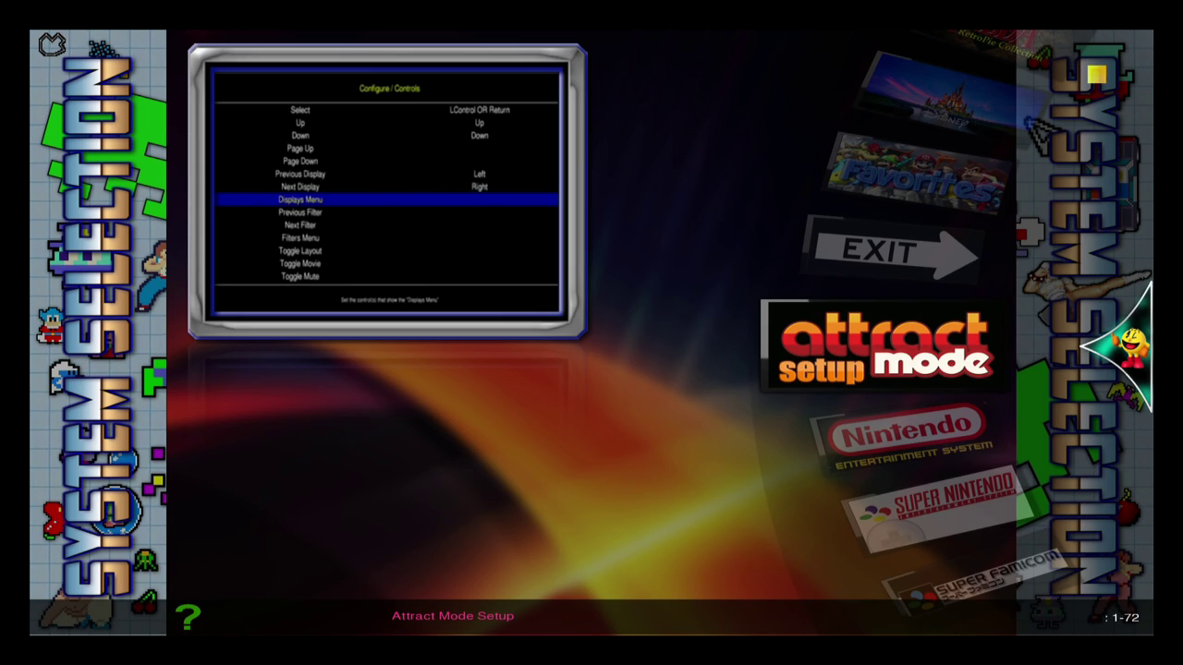
# Step: Browse the system wheel between Exit Attract-Mode and Famicom Disk System, ending back on Attract Mode Setup
pyautogui.press('Up')
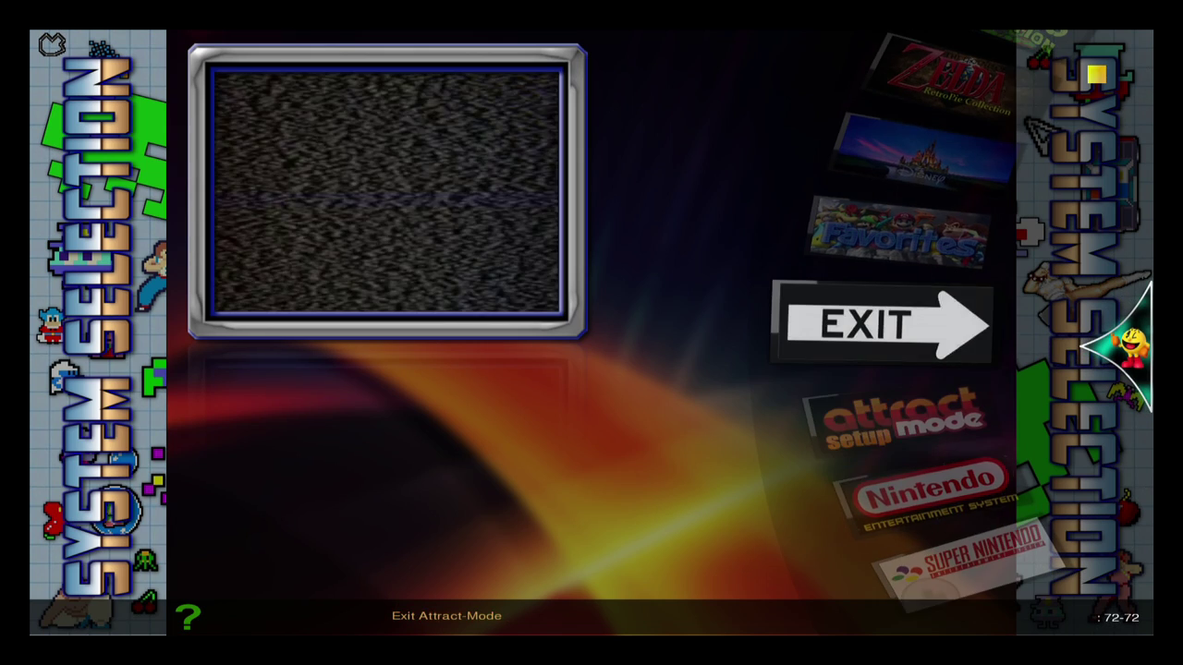
pyautogui.press('Down')
pyautogui.press('Down')
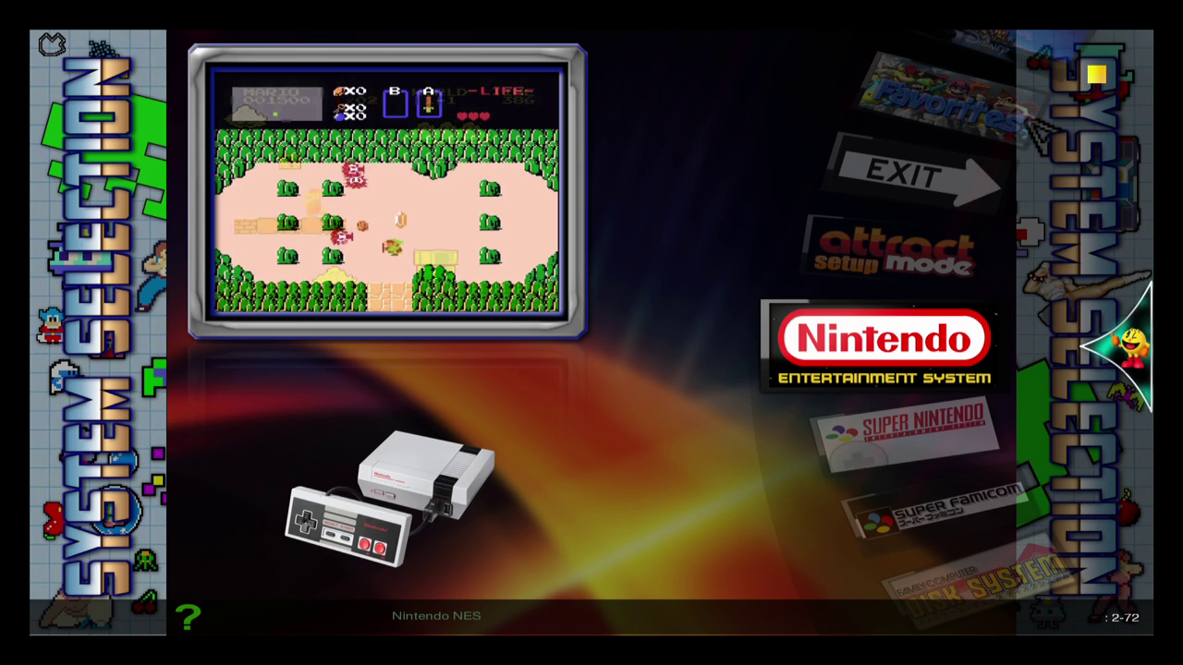
pyautogui.press('Down')
pyautogui.press('Down')
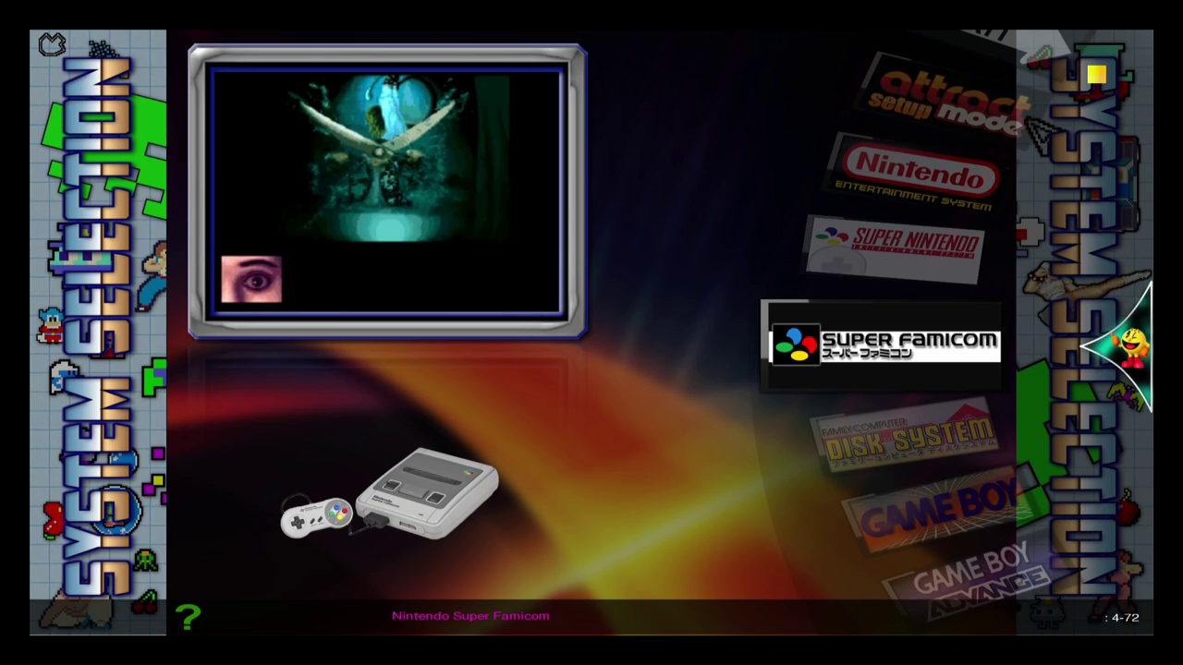
pyautogui.press('Down')
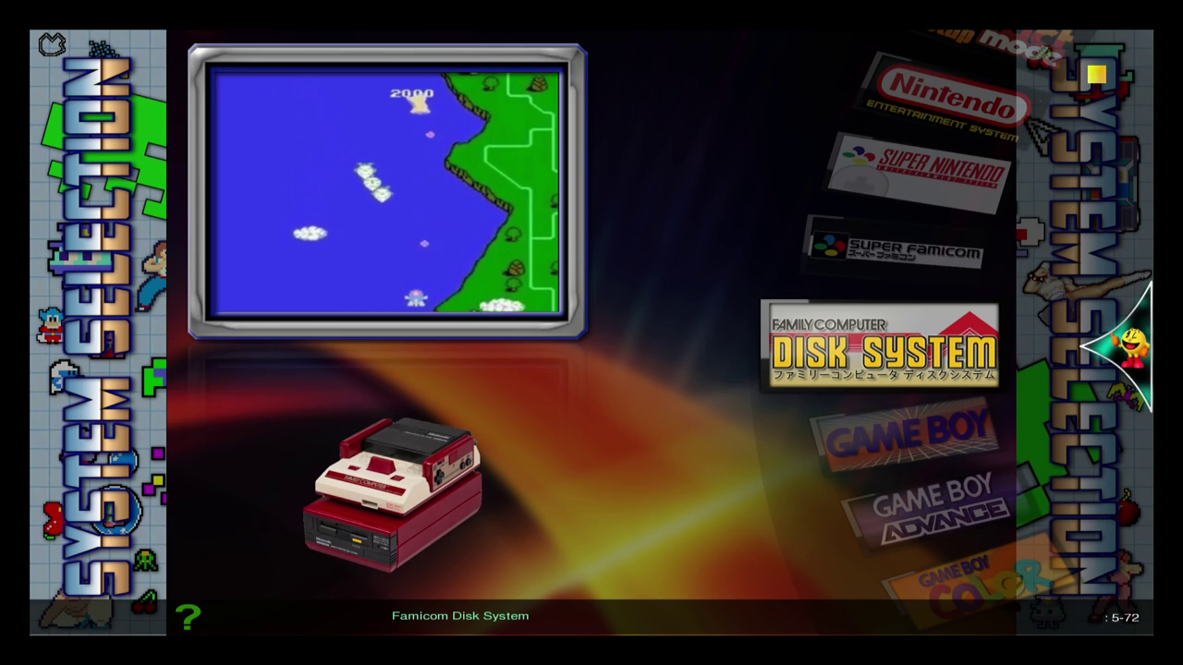
pyautogui.press('Up')
pyautogui.press('Up')
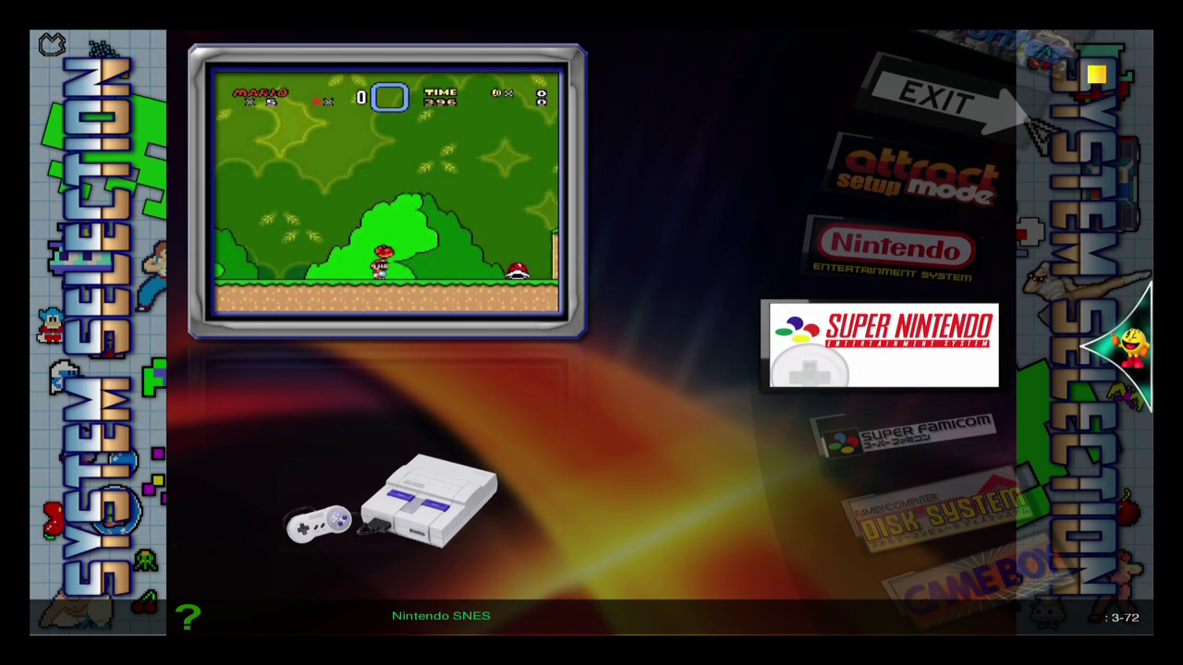
pyautogui.press('Up')
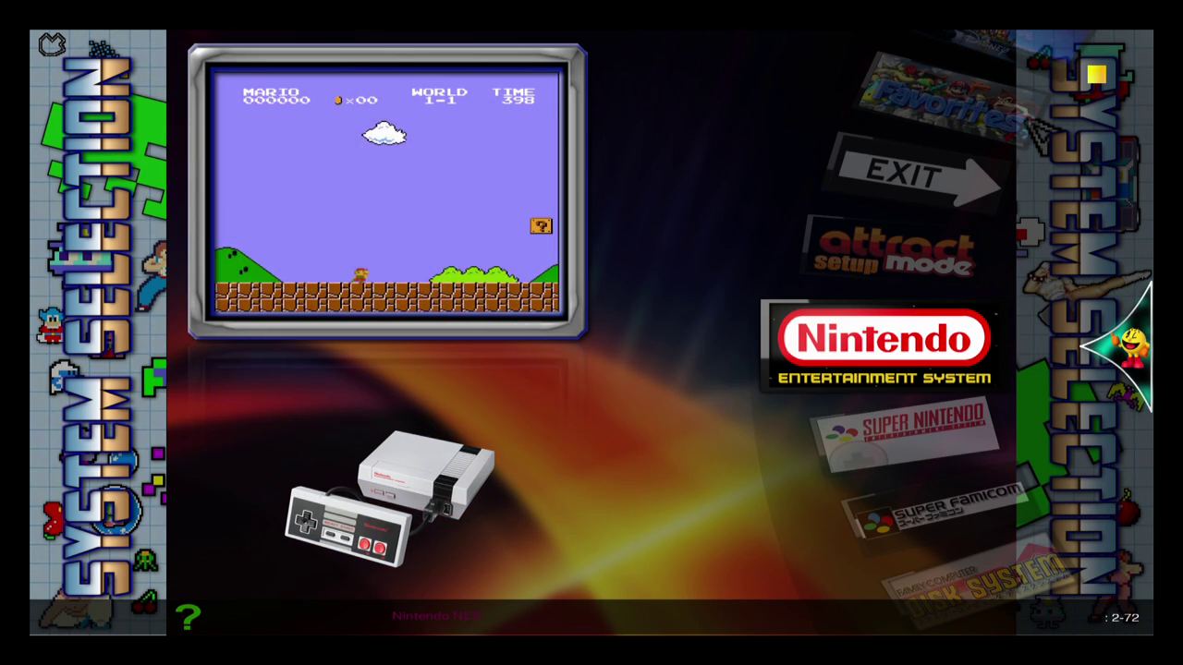
pyautogui.press('Up')
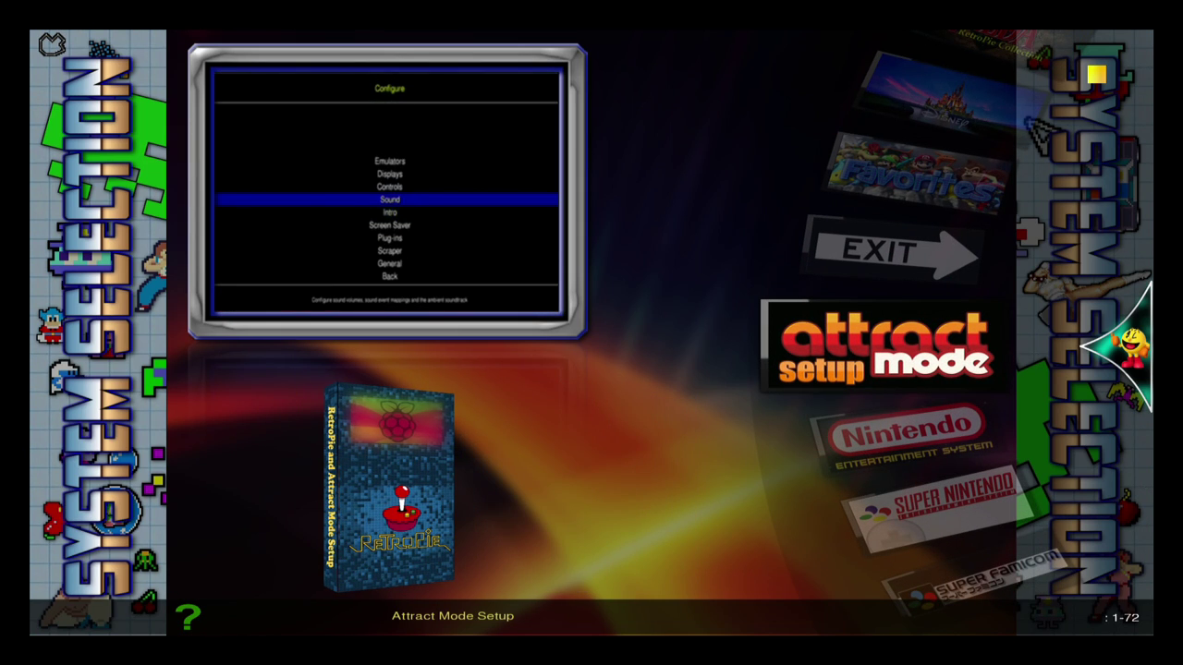